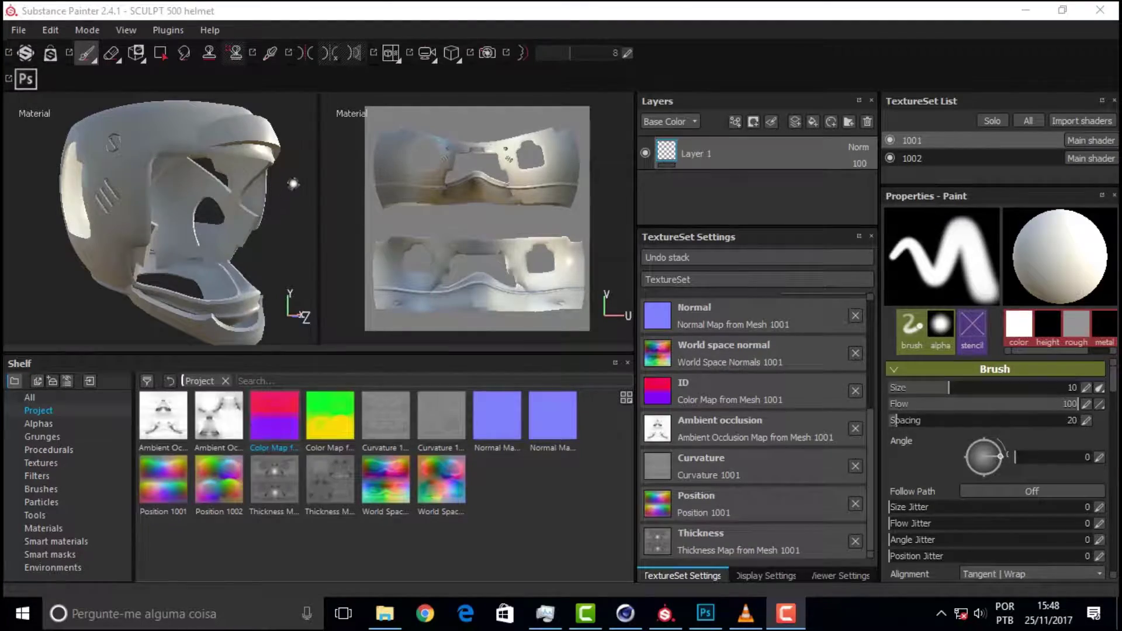
Step: Orbit the helmet from several angles and check texture set 1002's layout
mouse_move(298, 182)
left_mouse_down("alt")
mouse_move(419, 169)
mouse_move(167, 207)
mouse_move(237, 206)
left_mouse_up("alt")
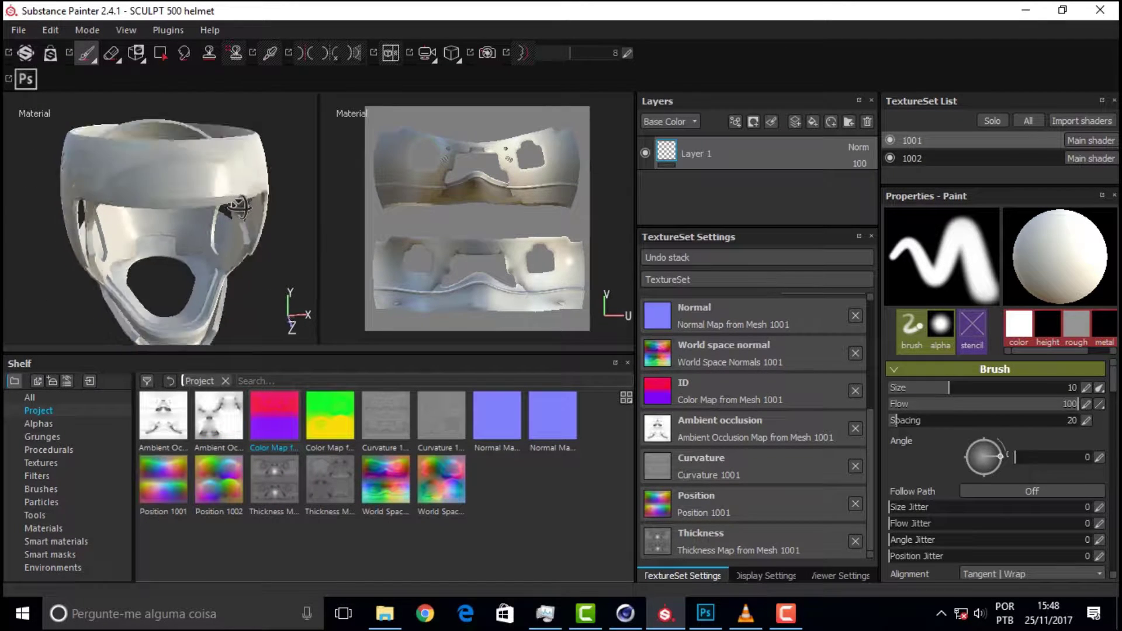
mouse_move(238, 206)
middle_mouse_down("alt")
mouse_move(197, 224)
mouse_move(310, 219)
middle_mouse_up("alt")
left_click_drag(310, 219, 315, 217, "alt")
middle_click_drag(315, 217, 303, 240, "alt")
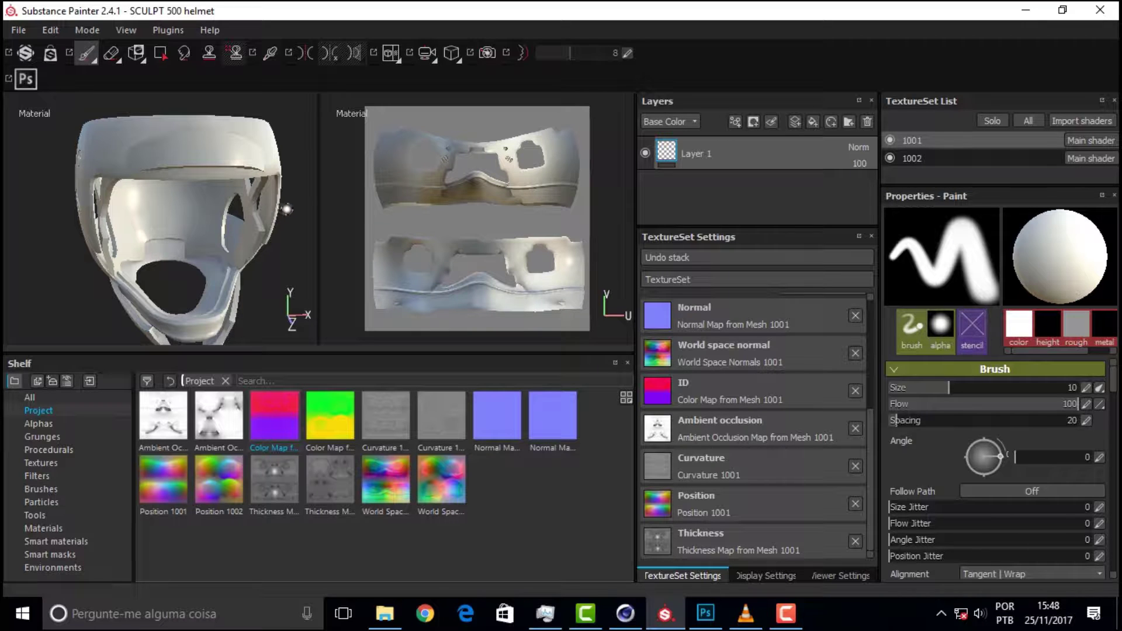
mouse_move(286, 209)
left_mouse_down("alt")
mouse_move(193, 209)
mouse_move(214, 217)
left_mouse_up("alt")
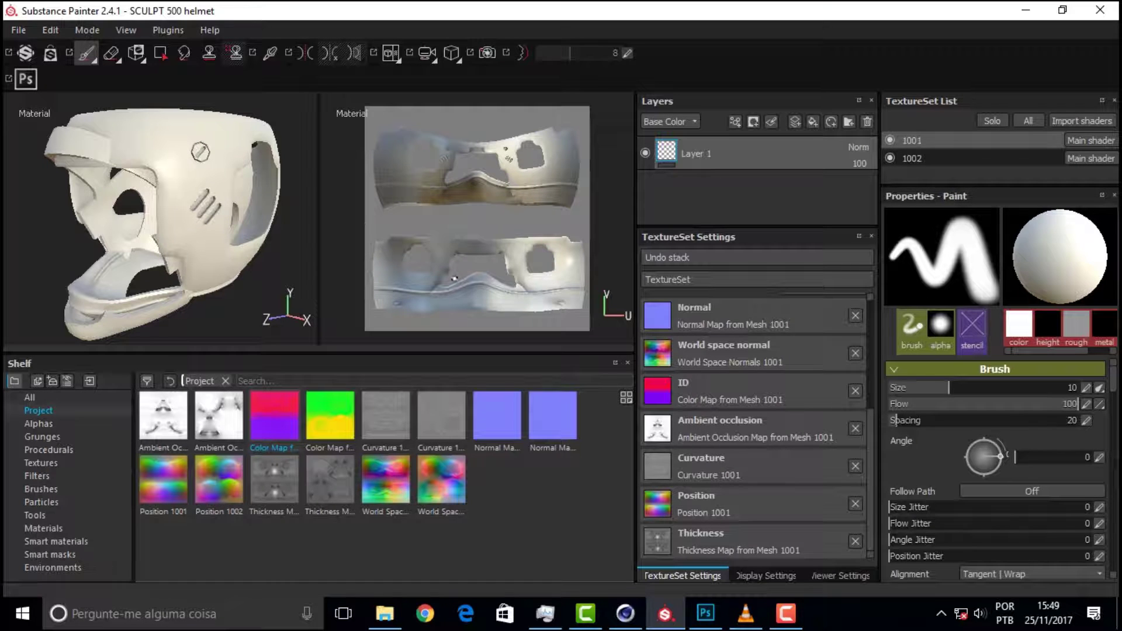
mouse_move(870, 479)
left_mouse_down()
mouse_move(851, 328)
mouse_move(872, 482)
left_mouse_up()
left_click_drag(256, 415, 755, 380)
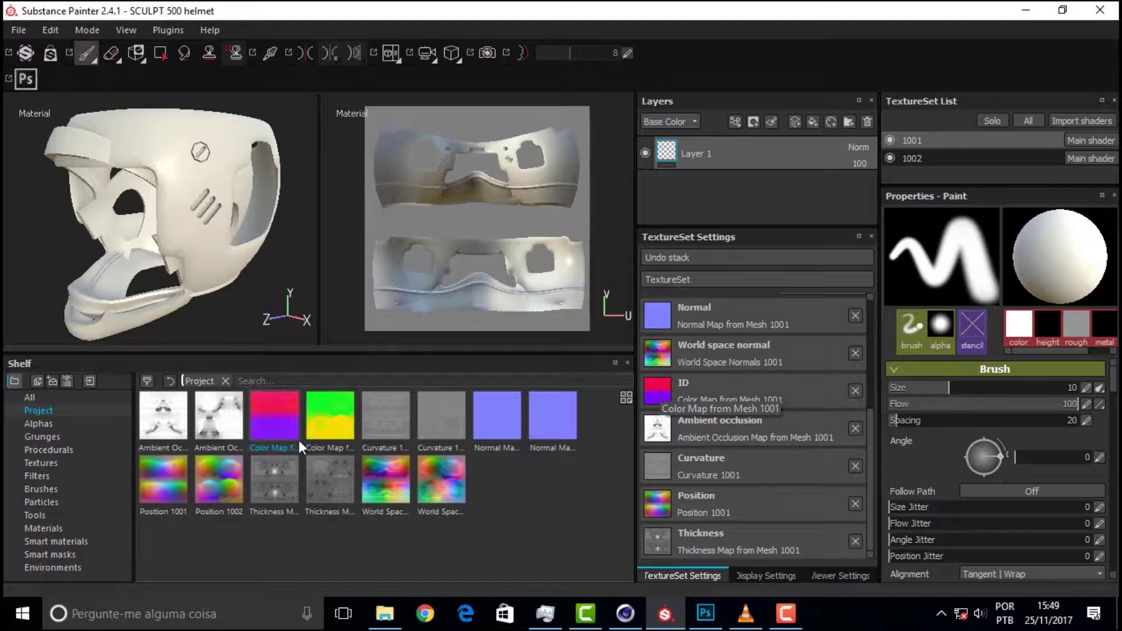
left_click(921, 159)
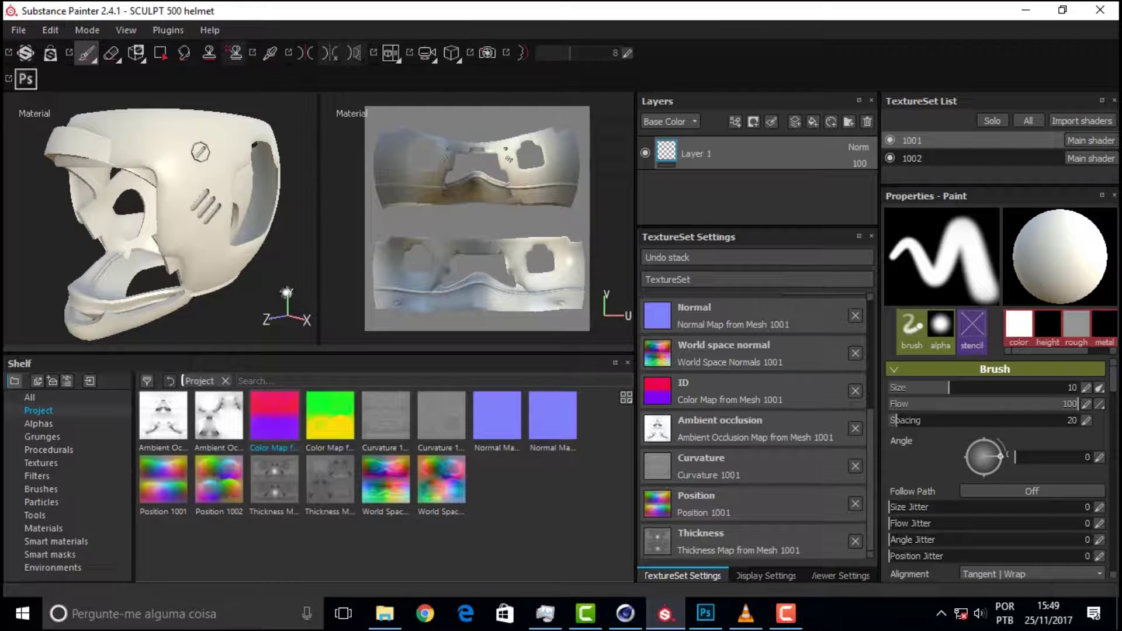
left_click_drag(264, 297, 404, 315, "alt")
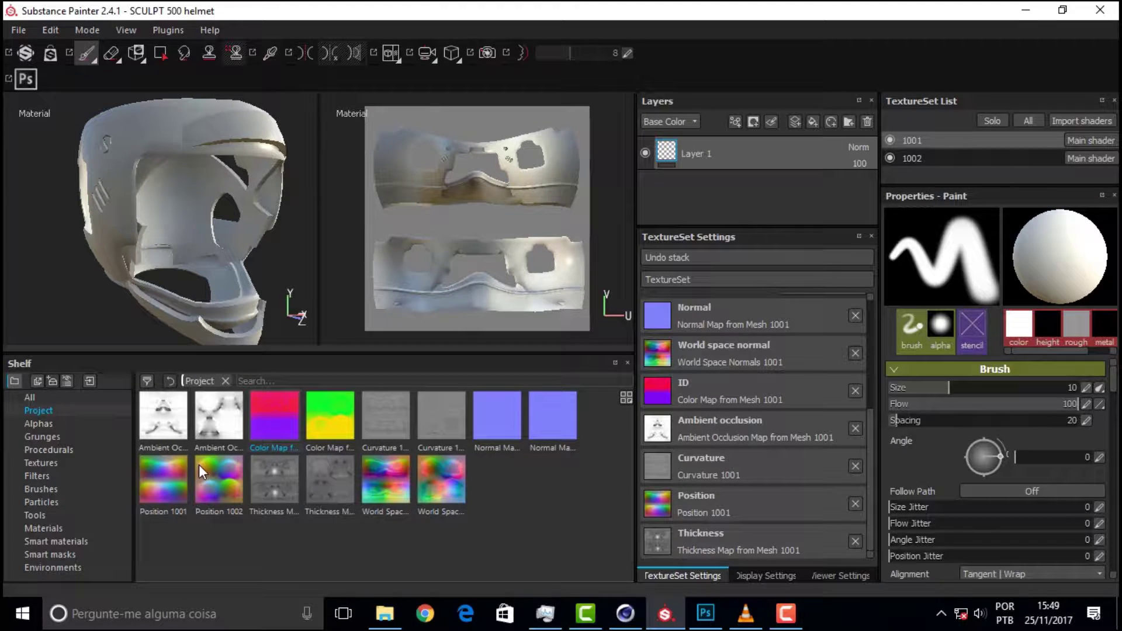
mouse_move(219, 416)
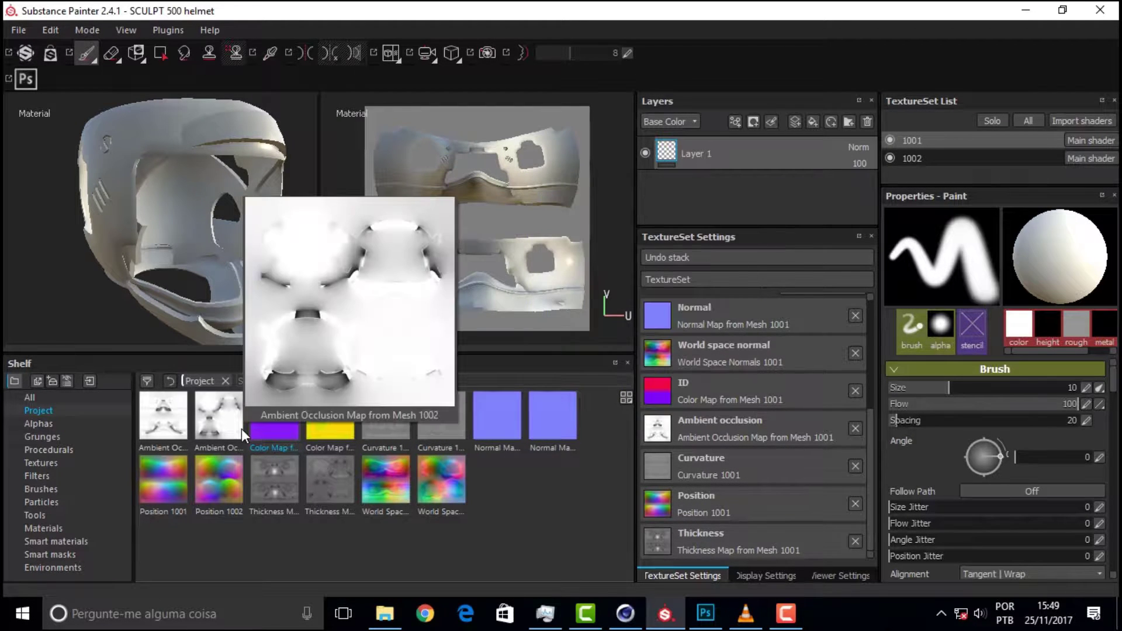
left_click_drag(871, 449, 867, 394)
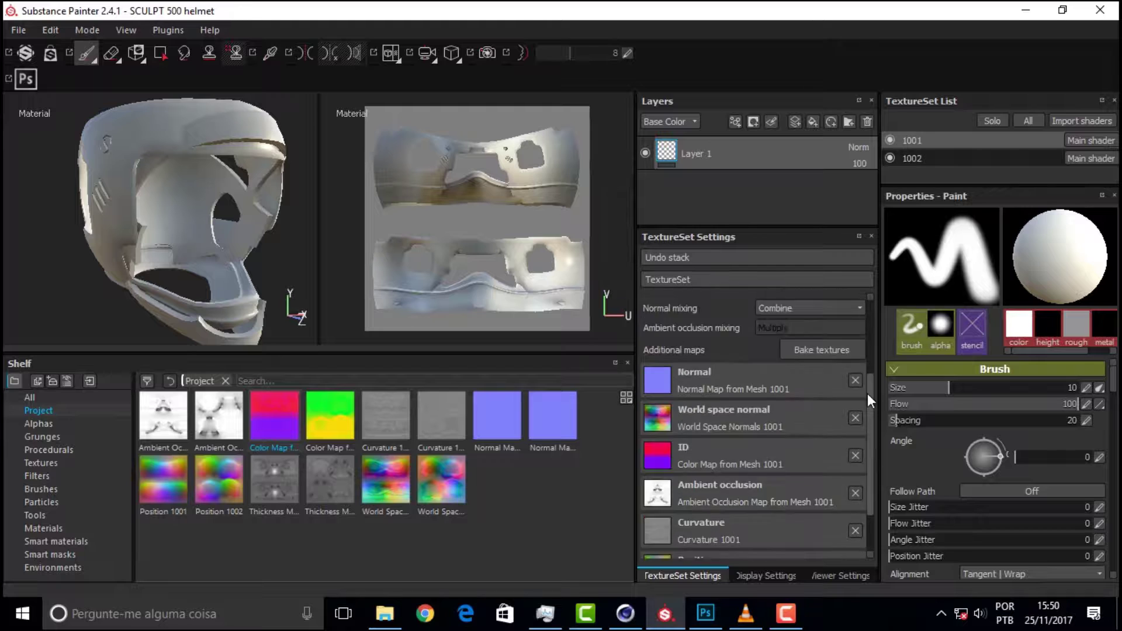
Step: Switch the shelf from Textures to Project, then to the Brushes presets, while orbiting the helmet
left_click(42, 463)
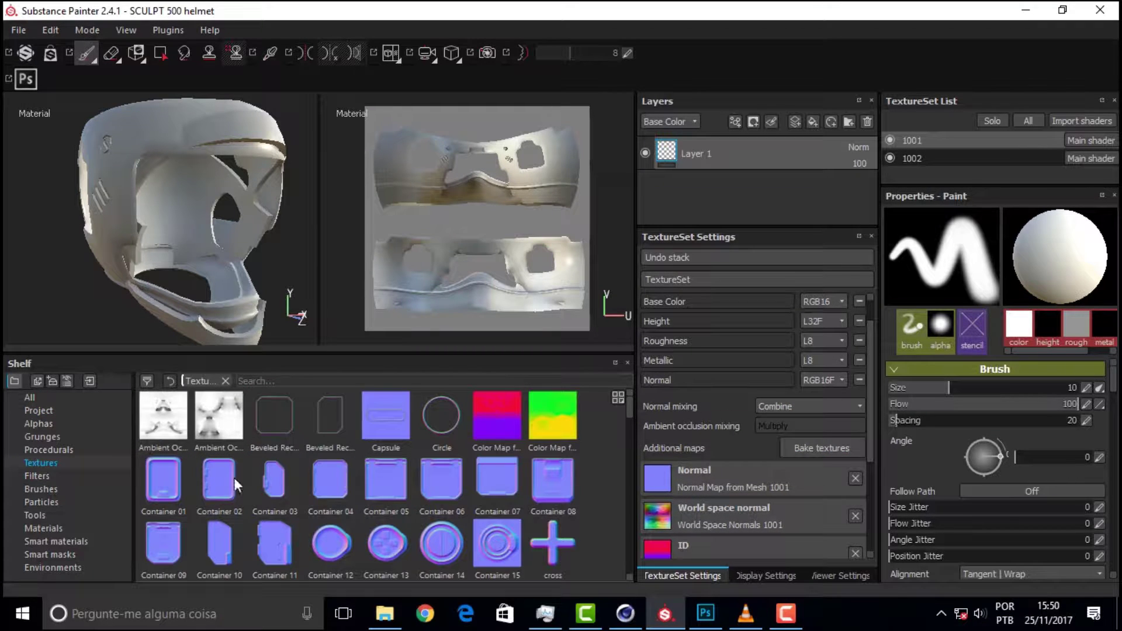
mouse_move(628, 409)
left_mouse_down()
mouse_move(627, 545)
mouse_move(615, 407)
left_mouse_up()
left_click(30, 411)
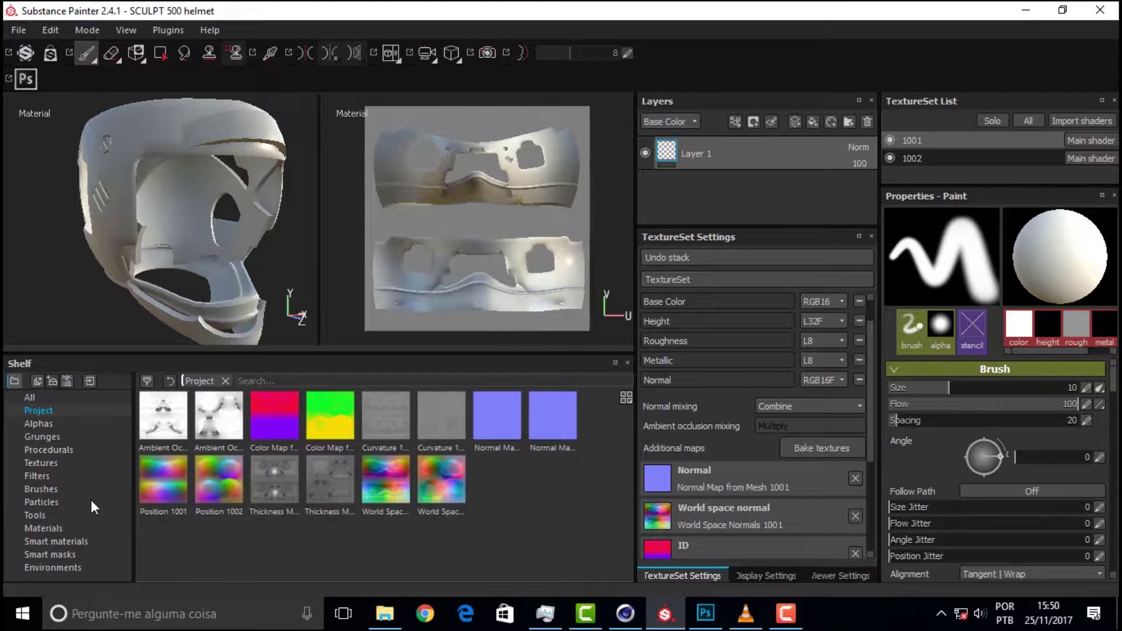
left_click(52, 489)
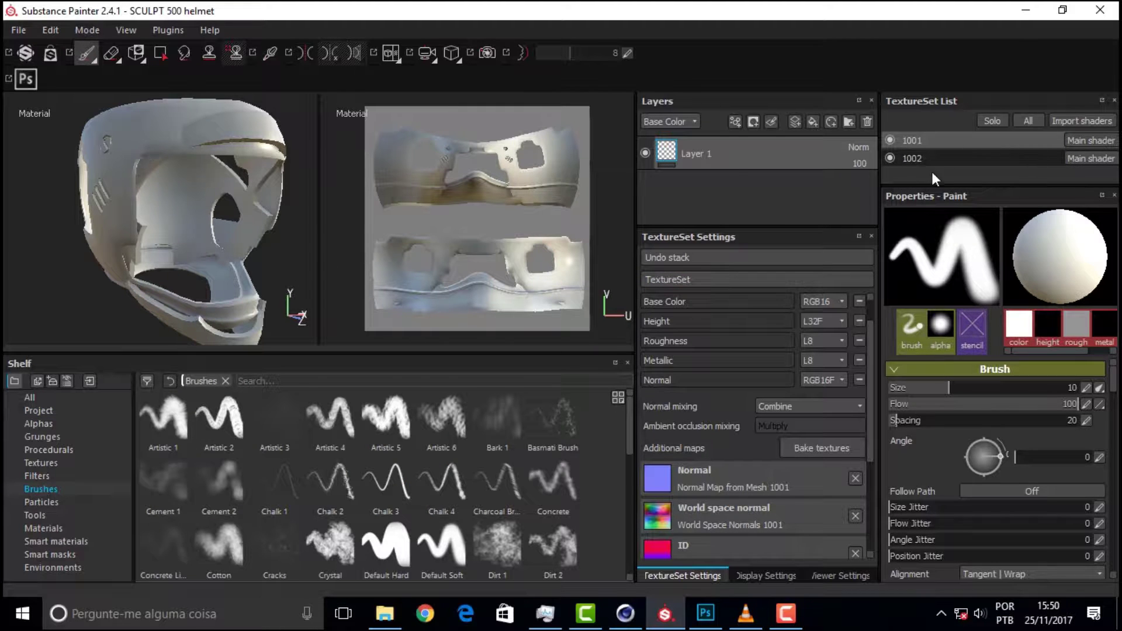
left_click_drag(167, 117, 108, 169, "alt")
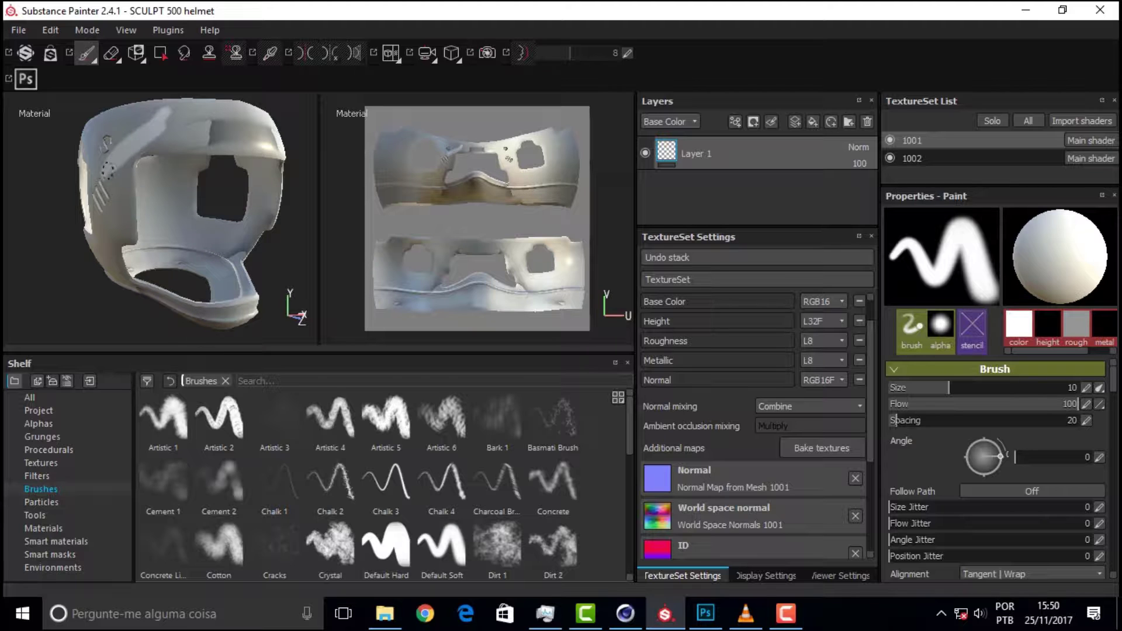
left_click_drag(171, 124, 131, 210, "alt")
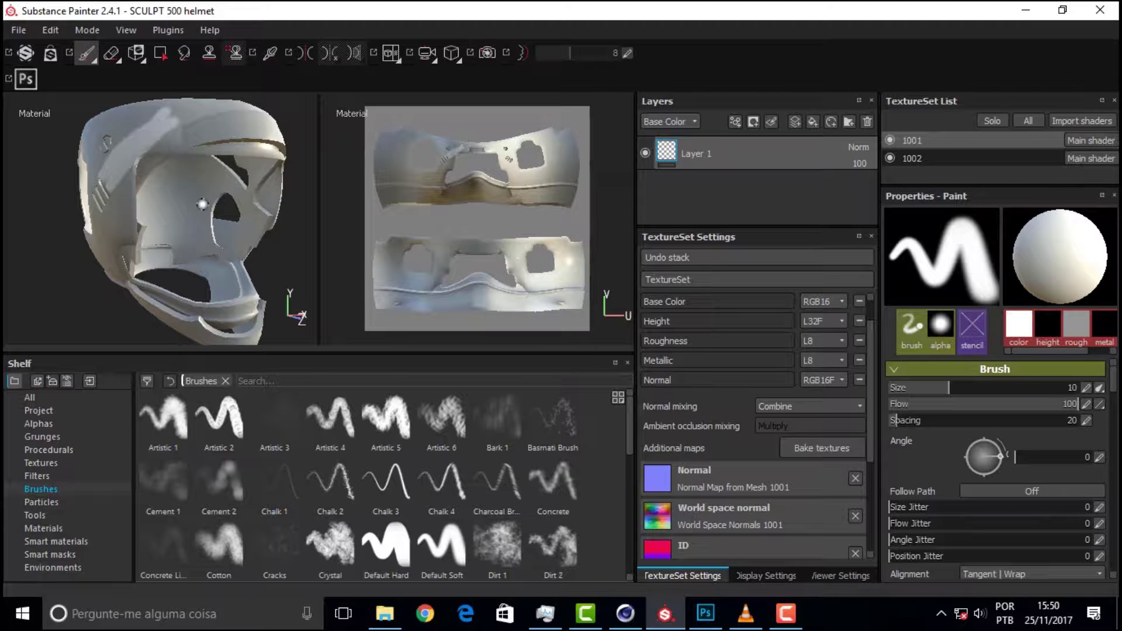
Step: Toggle Layer 1's visibility and Ctrl-drag the brush up to about size 60
left_click(645, 153)
key("ctrl")
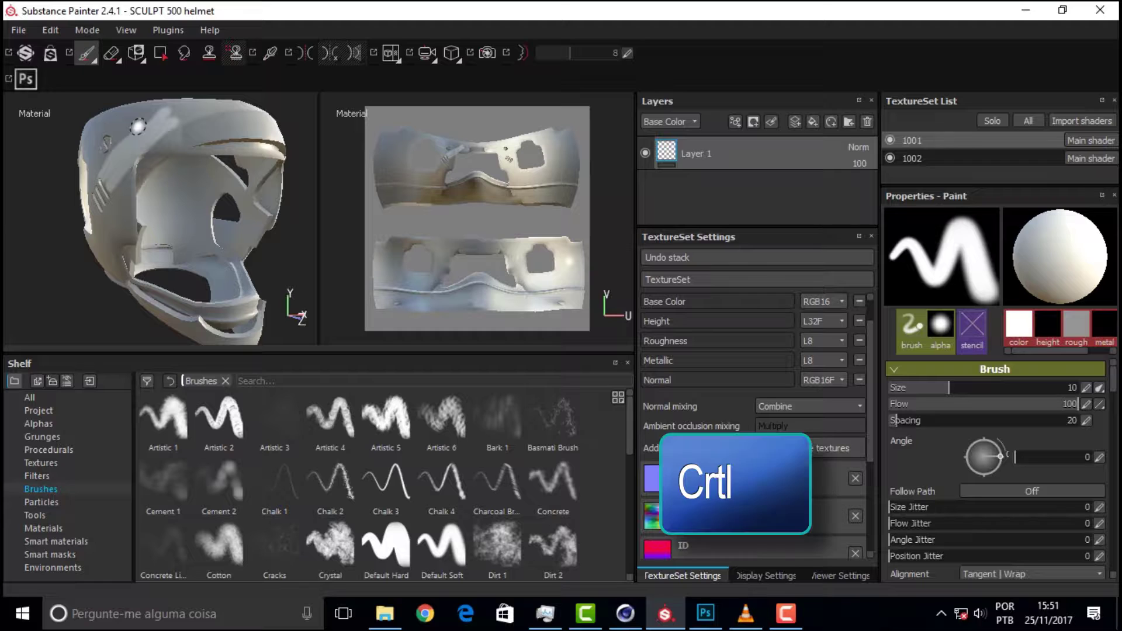
key("ctrl")
mouse_move(179, 116)
right_mouse_down("ctrl")
mouse_move(233, 116)
mouse_move(167, 123)
right_mouse_up("ctrl")
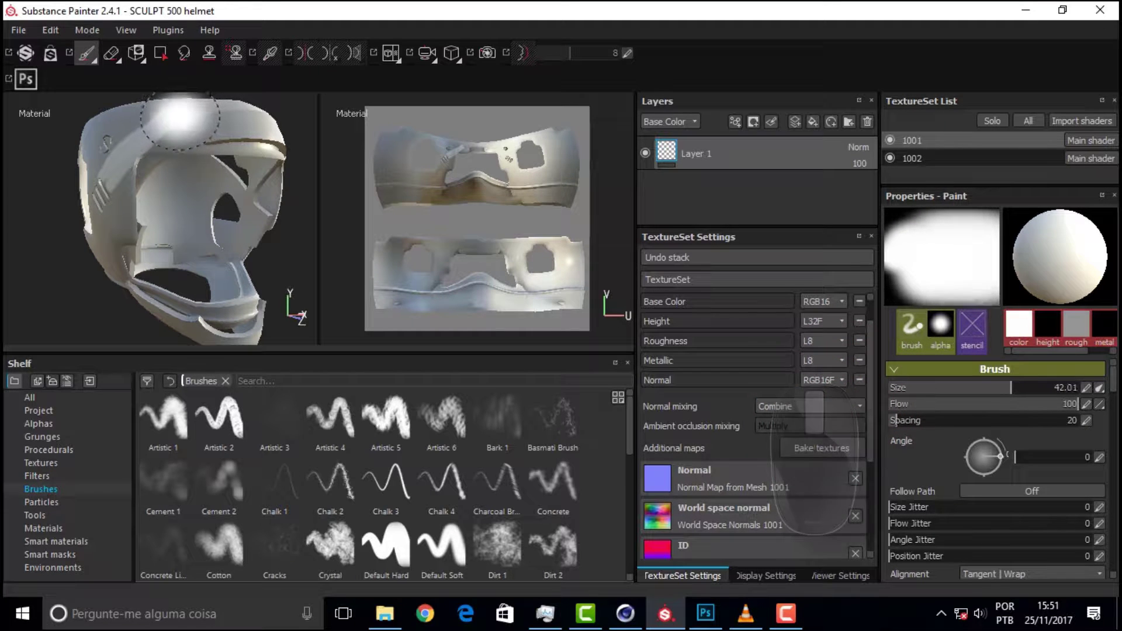
left_click_drag(175, 138, 100, 167, "alt")
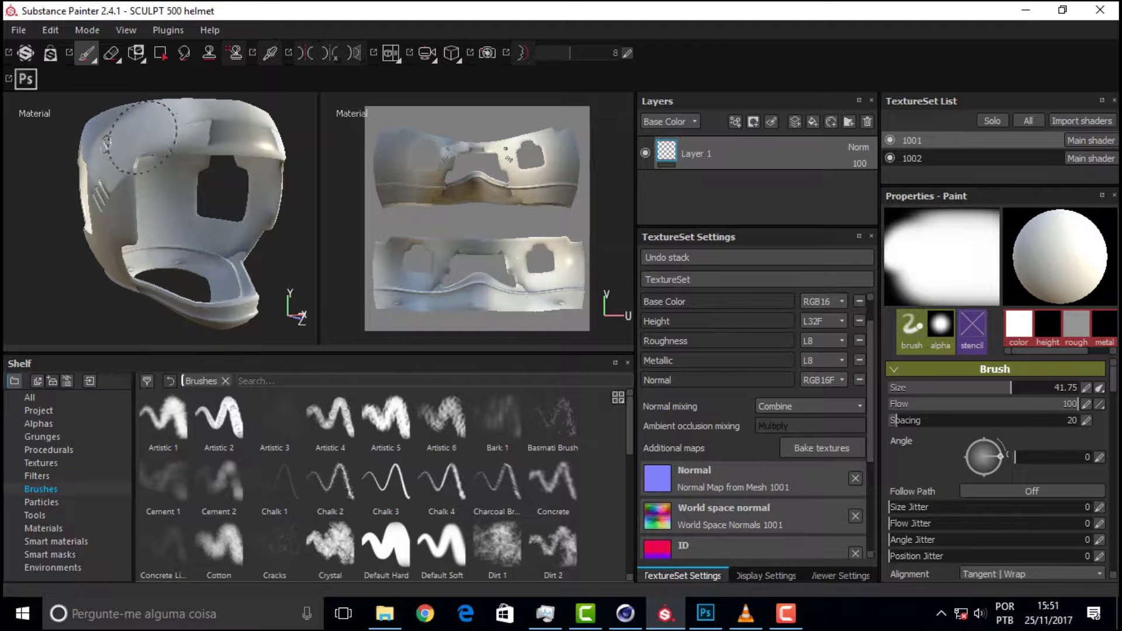
left_click_drag(153, 142, 154, 137, "alt")
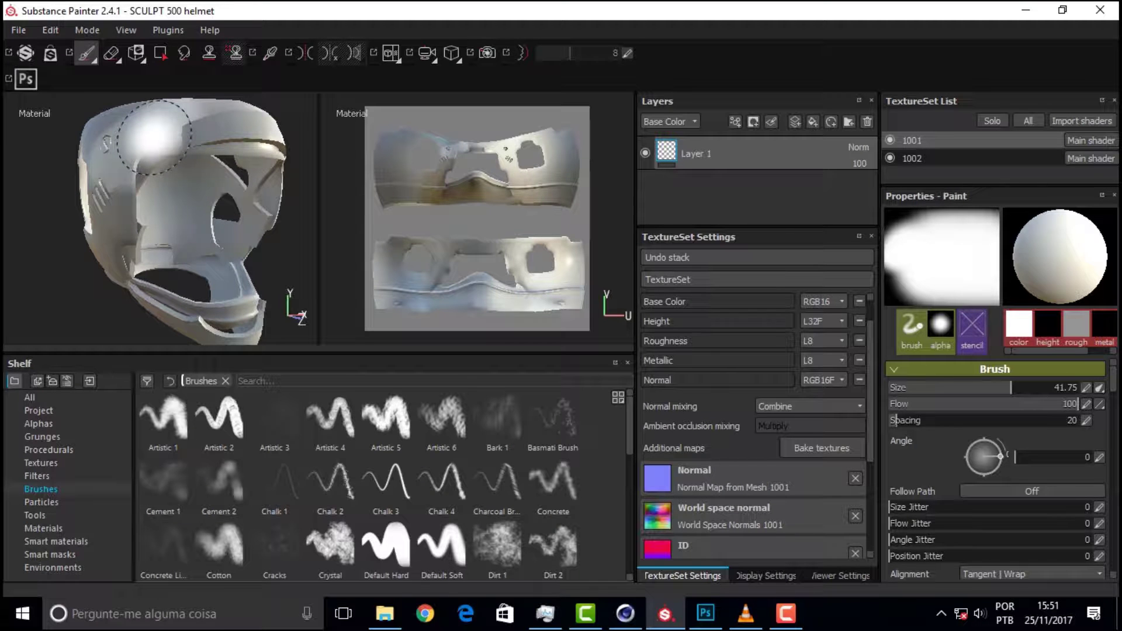
Step: Ctrl-drag the brush angle down to 302 and the size to about 28
key("ctrl")
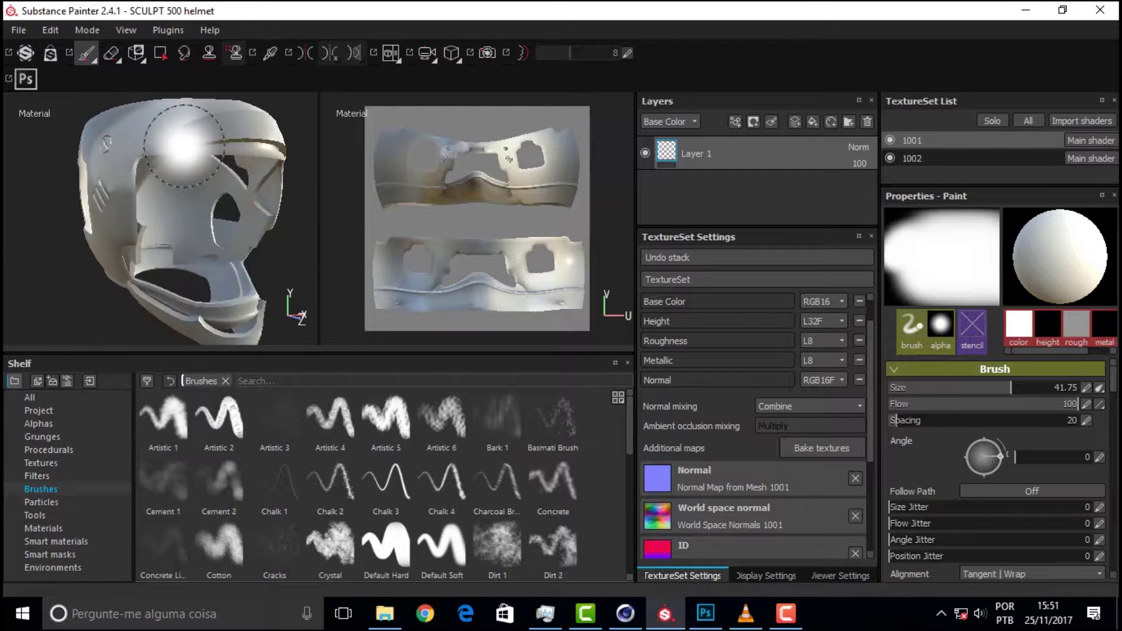
left_click_drag(169, 135, 157, 140, "ctrl")
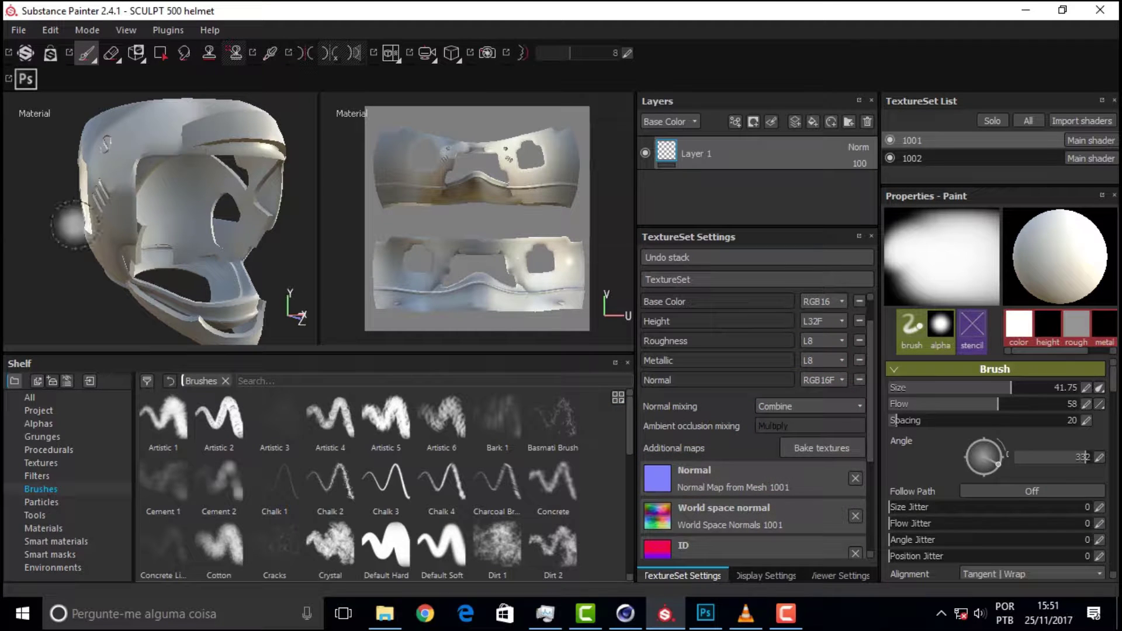
left_click_drag(160, 134, 153, 135, "ctrl")
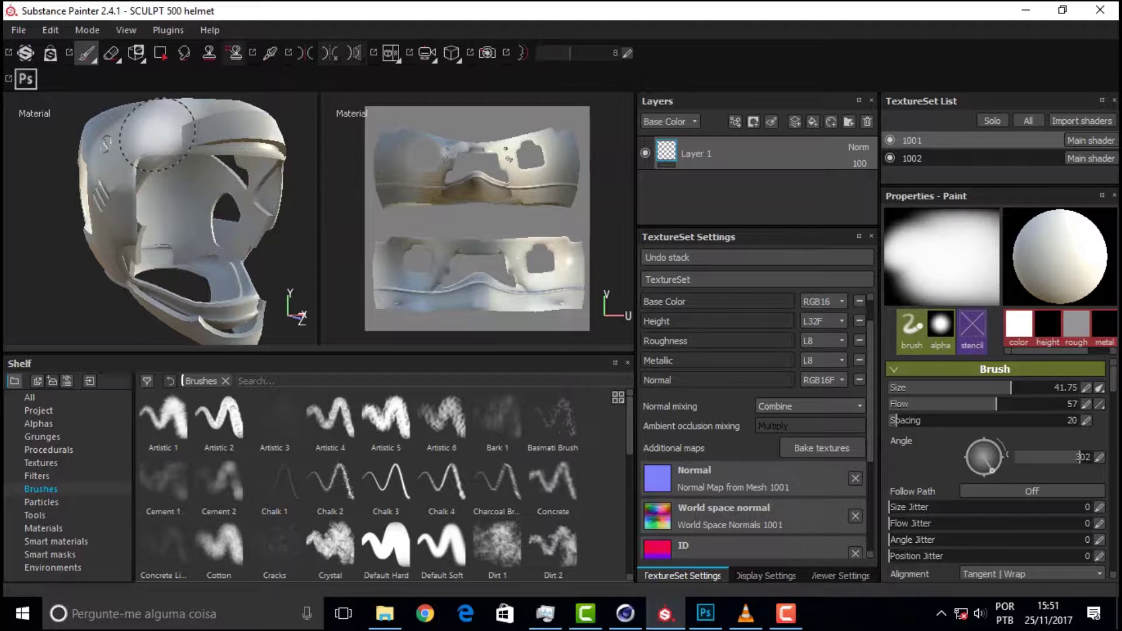
right_click_drag(158, 135, 151, 134, "ctrl")
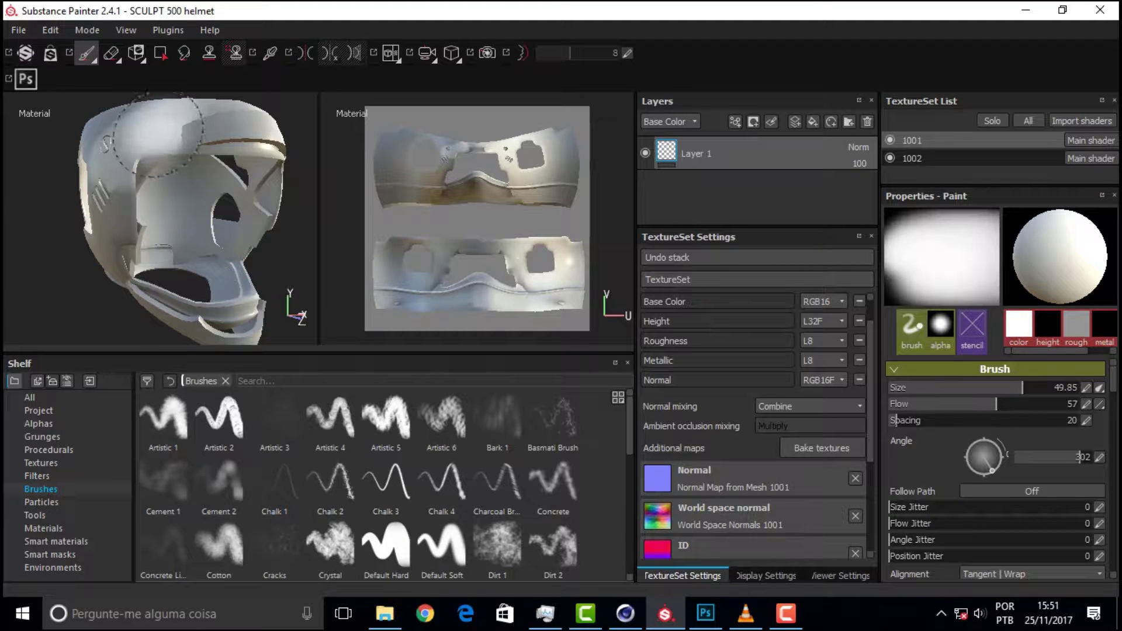
left_click_drag(151, 128, 136, 135, "alt")
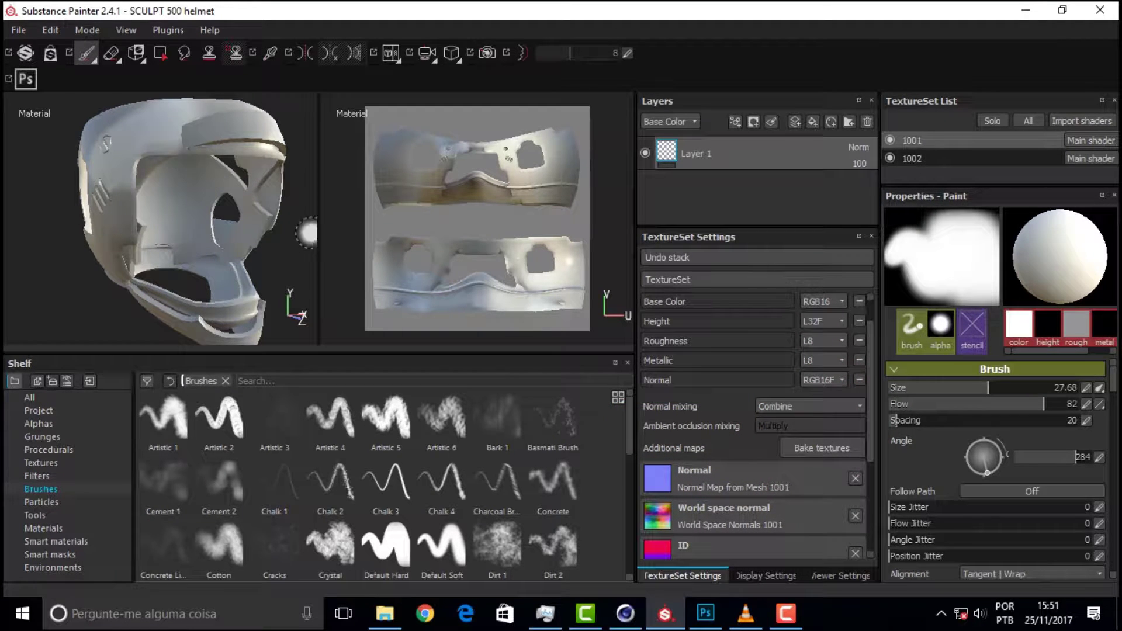
Step: Set brush flow to 35 and angle to 64, and pick the Dirt 1 preset
mouse_move(1041, 404)
left_mouse_down()
mouse_move(951, 414)
mouse_move(1047, 387)
mouse_move(981, 389)
mouse_move(1057, 403)
mouse_move(951, 409)
mouse_move(1002, 410)
left_mouse_up()
left_click_drag(1000, 450, 988, 444)
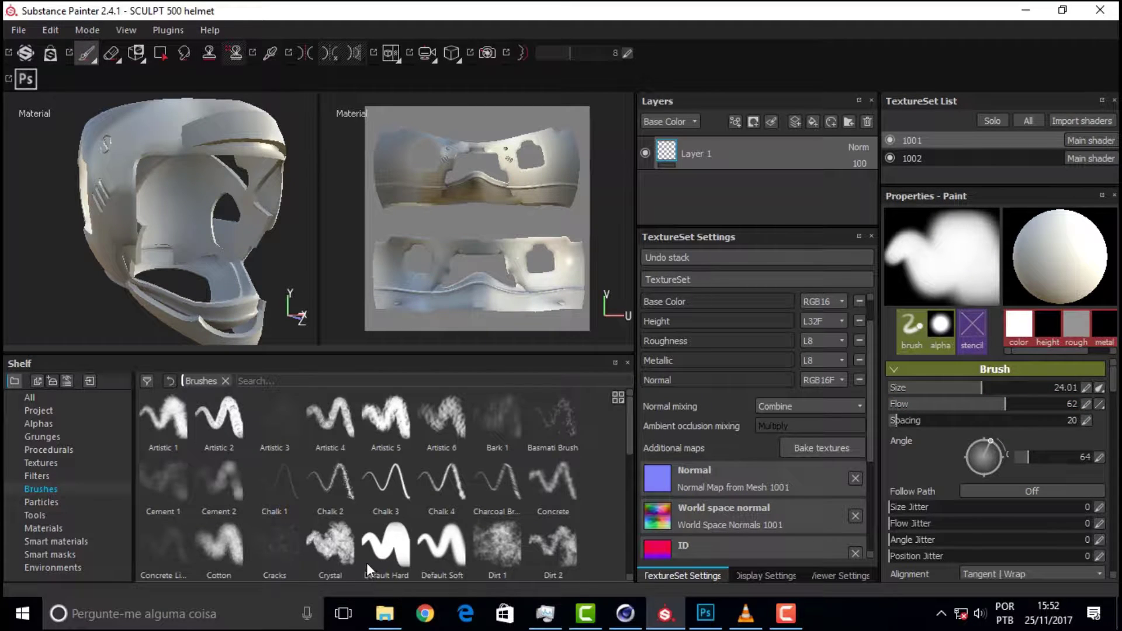
left_click(492, 555)
Step: Set the brush angle to 335 and enlarge the brush to about 65
mouse_move(1001, 458)
left_mouse_down()
mouse_move(984, 435)
mouse_move(1001, 475)
mouse_move(988, 490)
left_mouse_up()
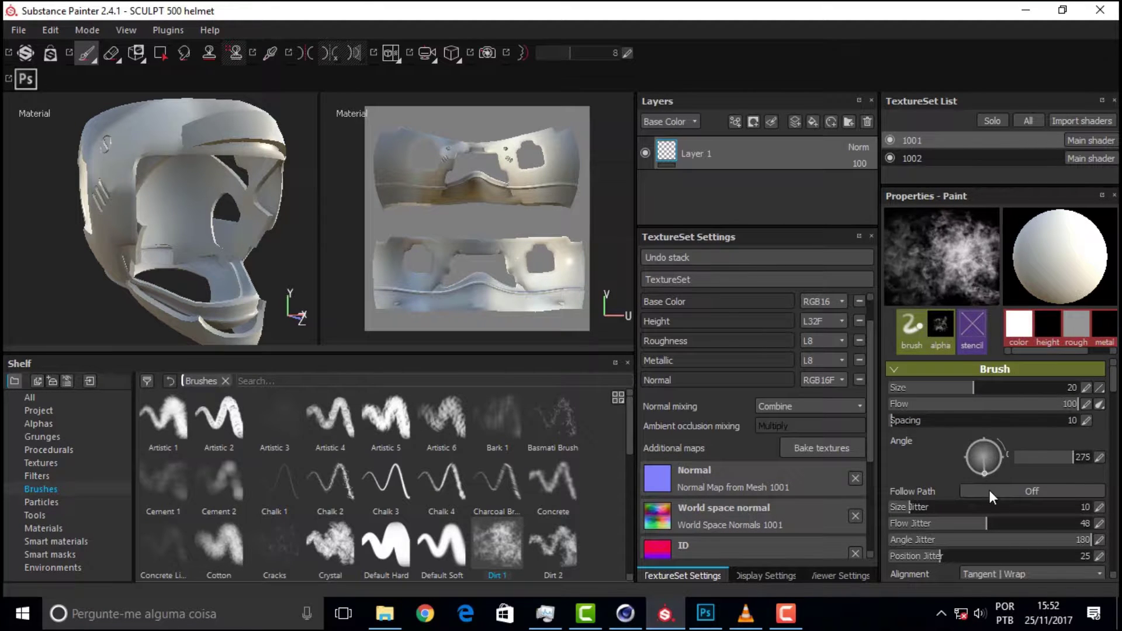
left_click_drag(123, 172, 120, 264, "alt")
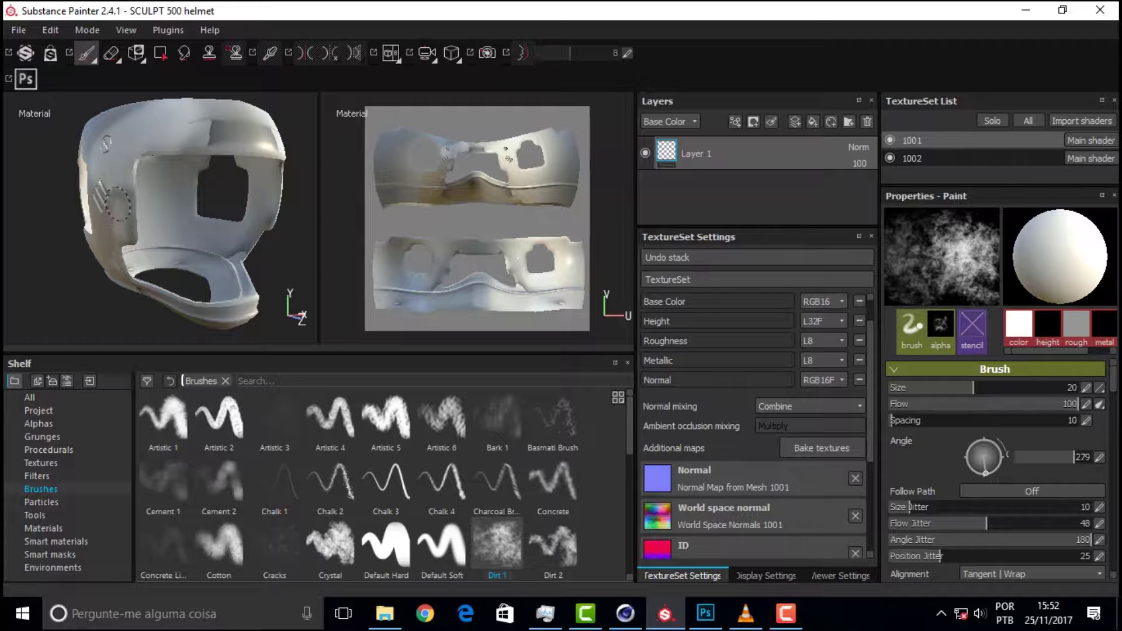
left_click_drag(117, 198, 115, 219, "alt")
right_click_drag(115, 221, 120, 221, "ctrl")
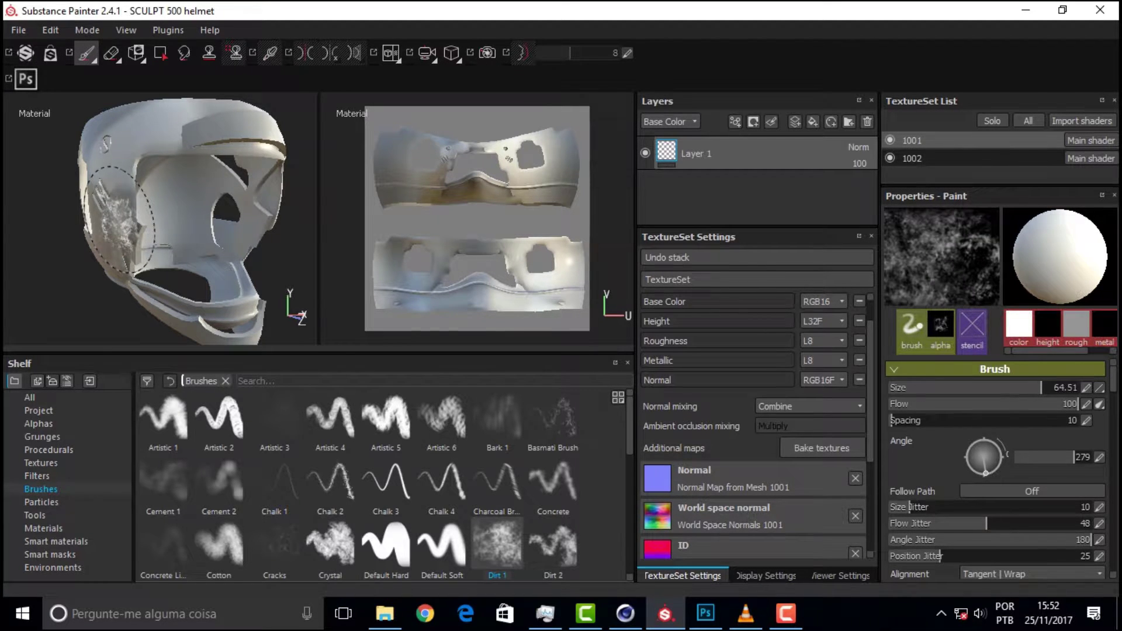
mouse_move(119, 221)
left_mouse_down("alt")
mouse_move(109, 242)
mouse_move(170, 175)
mouse_move(175, 234)
mouse_move(253, 247)
mouse_move(139, 142)
left_mouse_up("alt")
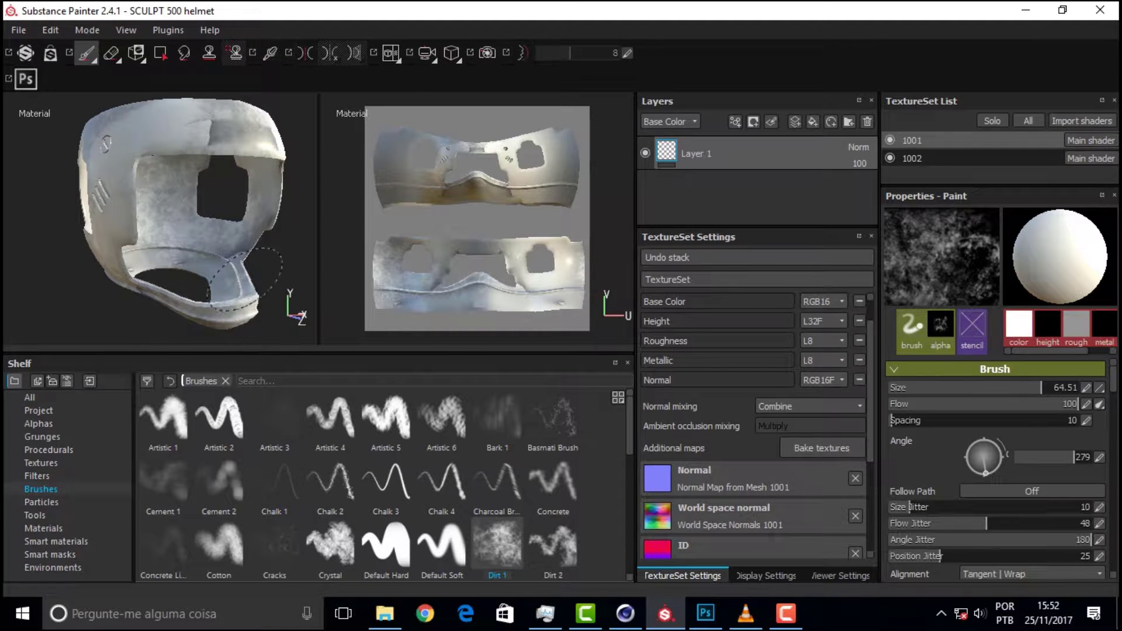
Step: Orbit around the helmet interior, rotate the lighting, and make texture set 1002 active
left_click_drag(234, 310, 206, 205, "alt")
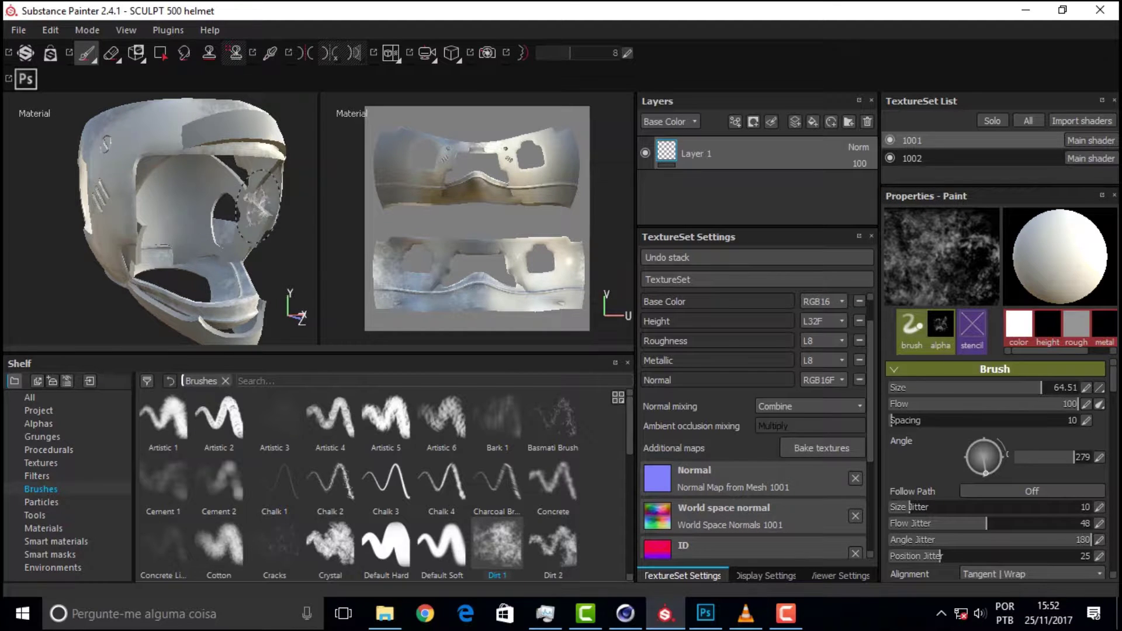
mouse_move(251, 184)
left_mouse_down("alt")
mouse_move(240, 244)
mouse_move(115, 141)
mouse_move(243, 246)
mouse_move(260, 135)
left_mouse_up("alt")
mouse_move(250, 187)
left_mouse_down("alt")
mouse_move(237, 228)
mouse_move(225, 170)
left_mouse_up("alt")
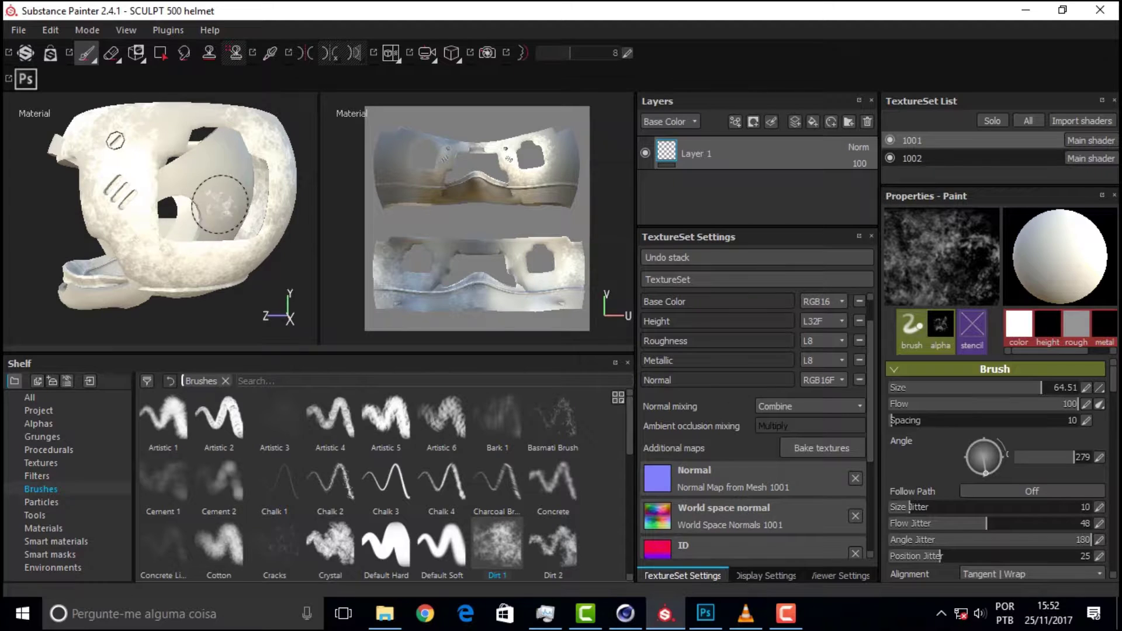
right_click_drag(219, 204, 200, 325, "shift")
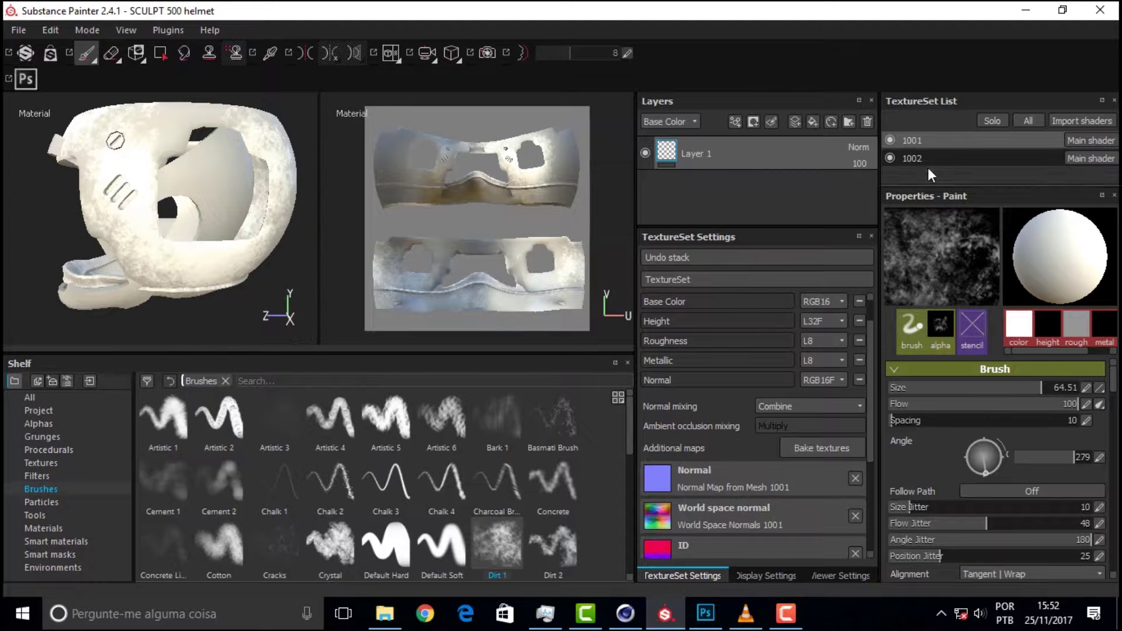
left_click(949, 158)
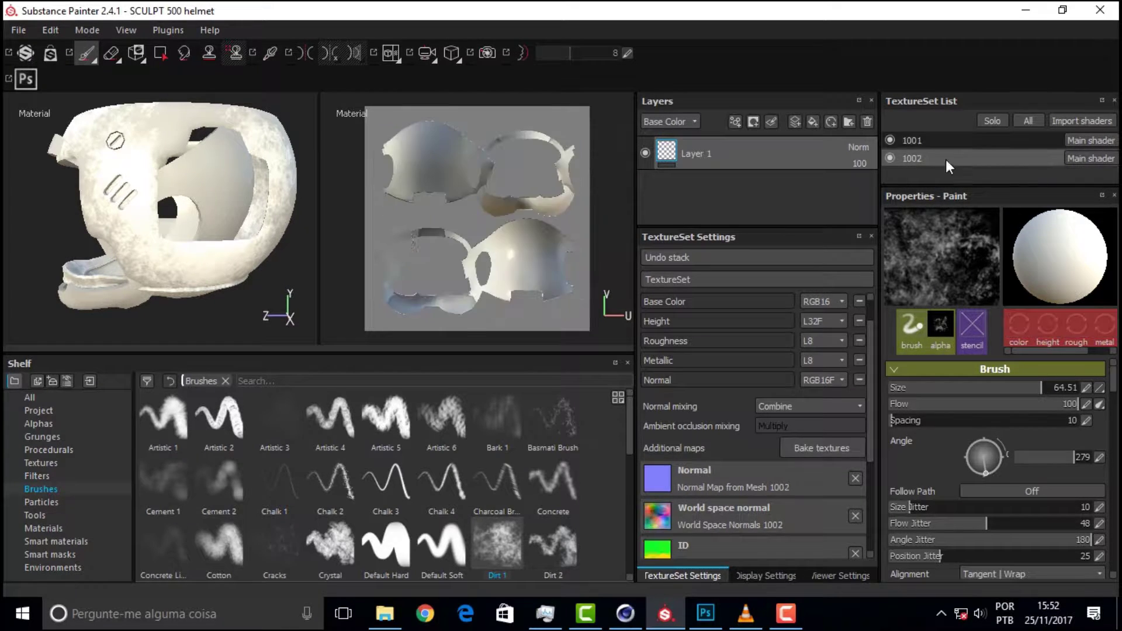
Step: Paint mottled Dirt 1 strokes over texture set 1002's inner helmet pieces from several angles
left_click_drag(212, 201, 225, 218, "alt")
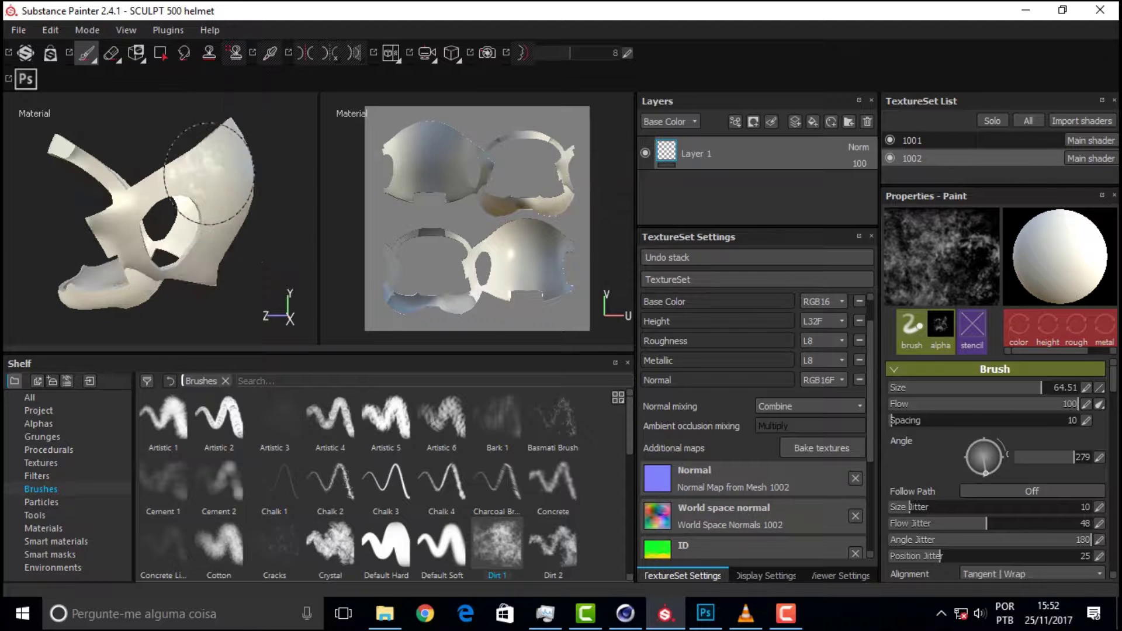
mouse_move(170, 270)
left_mouse_down()
mouse_move(117, 234)
mouse_move(210, 164)
mouse_move(233, 175)
mouse_move(77, 303)
left_mouse_up()
left_click_drag(119, 199, 242, 250, "alt")
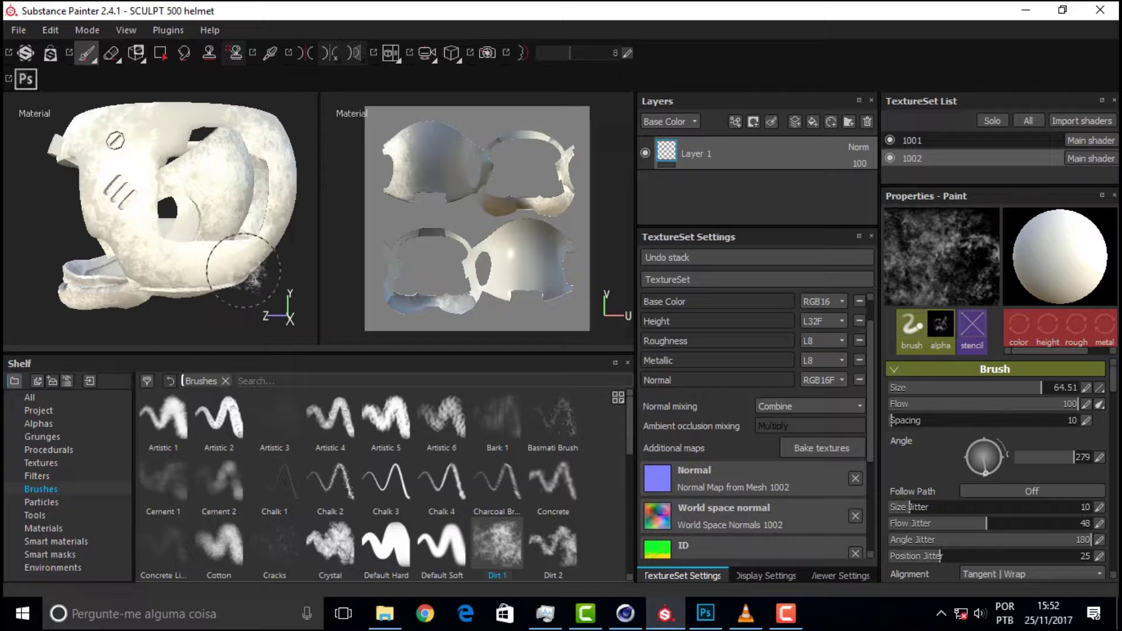
left_click_drag(46, 236, 49, 291, "alt")
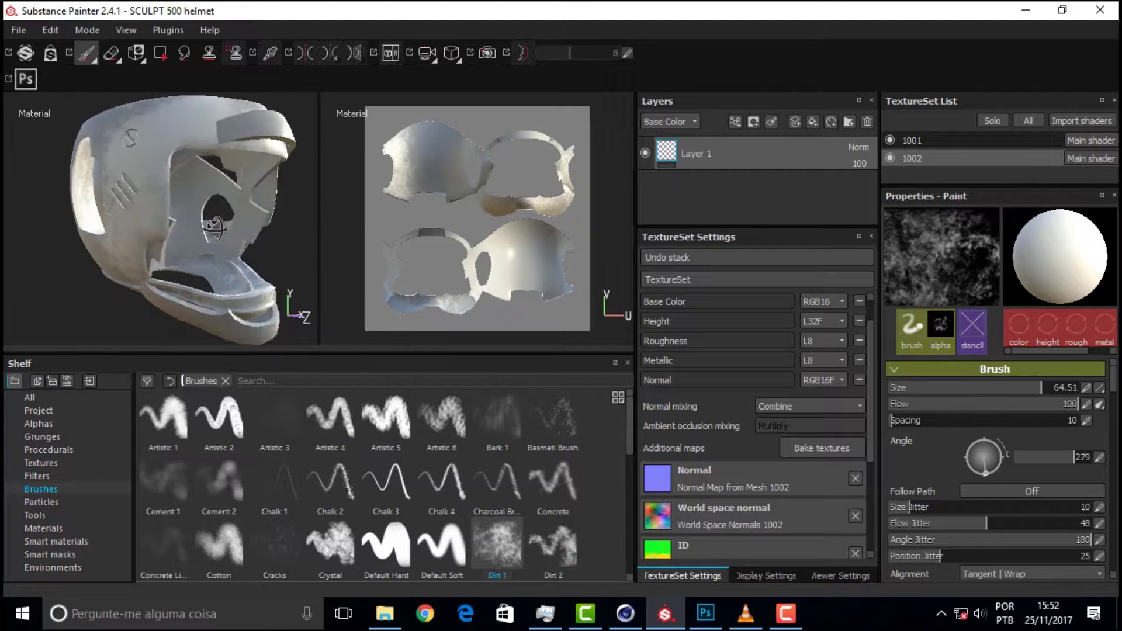
left_click_drag(146, 222, 242, 151)
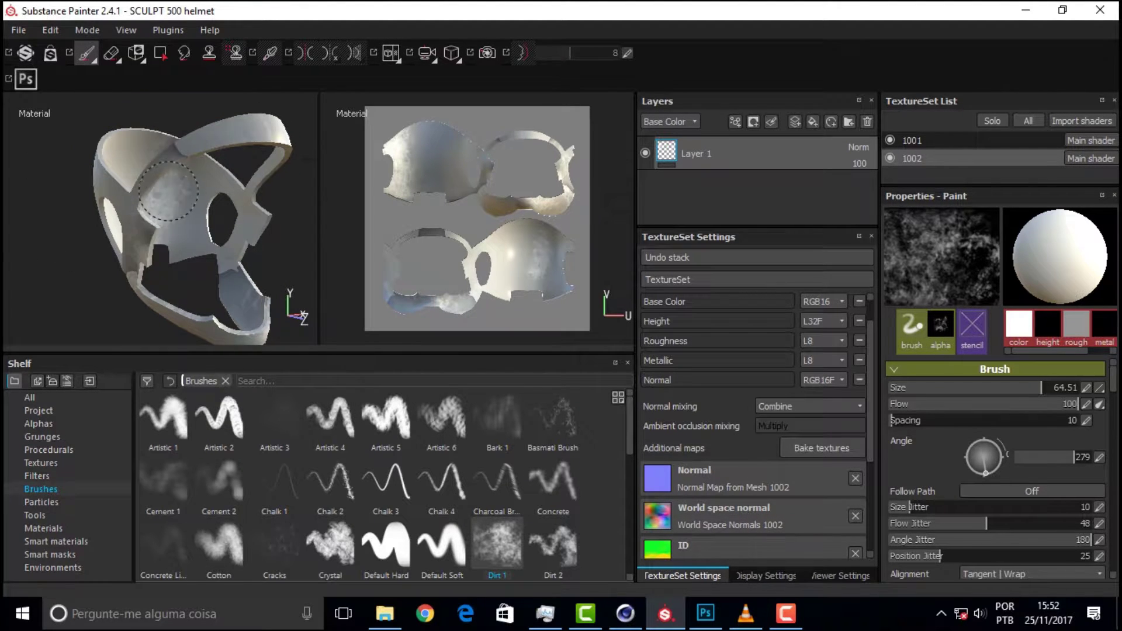
left_click_drag(151, 195, 208, 266)
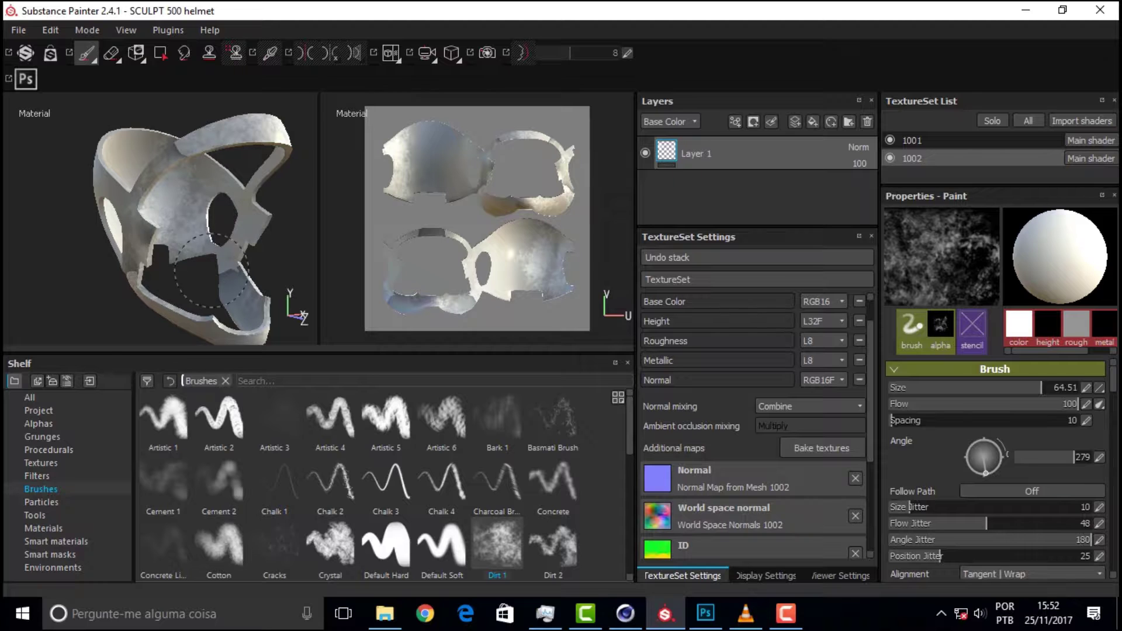
mouse_move(115, 190)
left_mouse_down()
mouse_move(134, 153)
mouse_move(245, 169)
left_mouse_up()
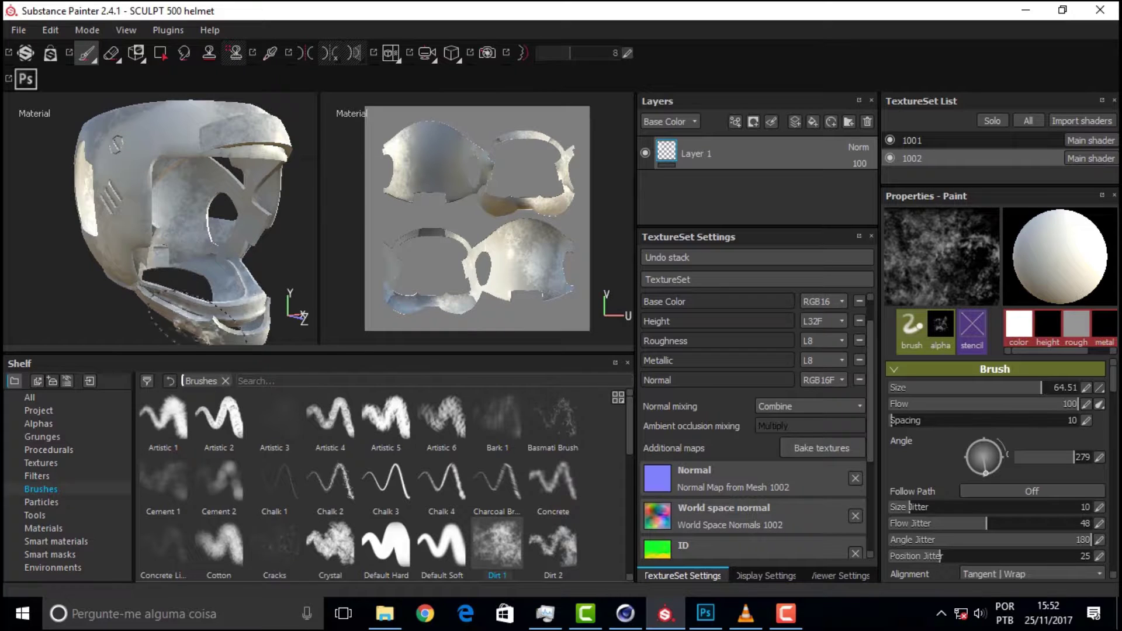
left_click_drag(284, 238, 139, 286, "alt")
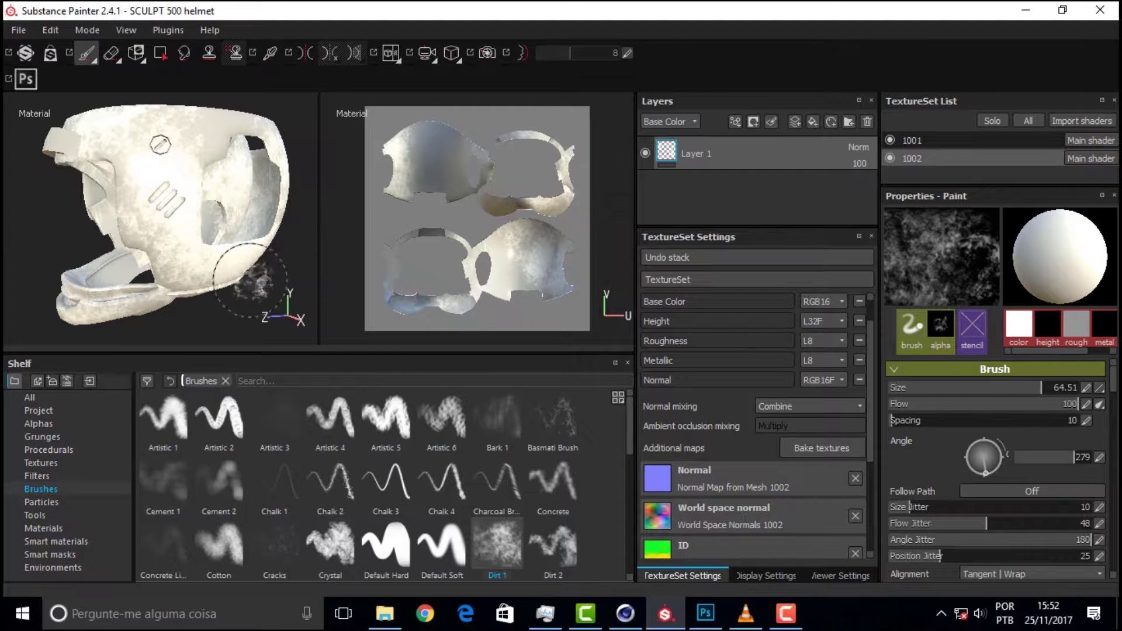
left_click(43, 528)
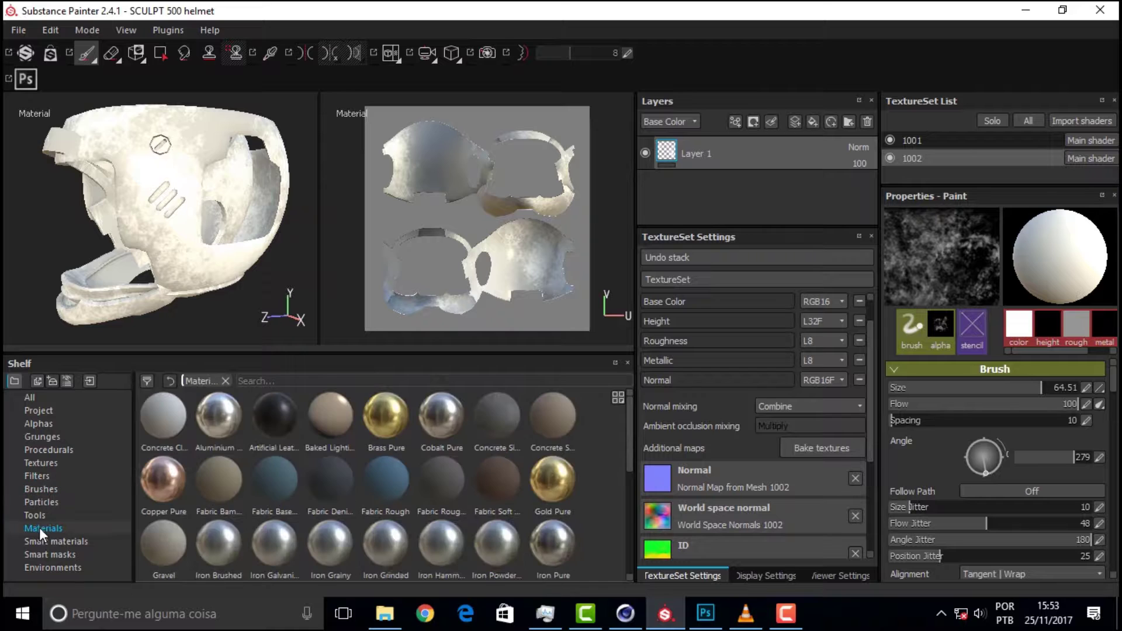
Step: Paint Gold Pure patches across the helmet shell on texture set 1001
left_click(550, 488)
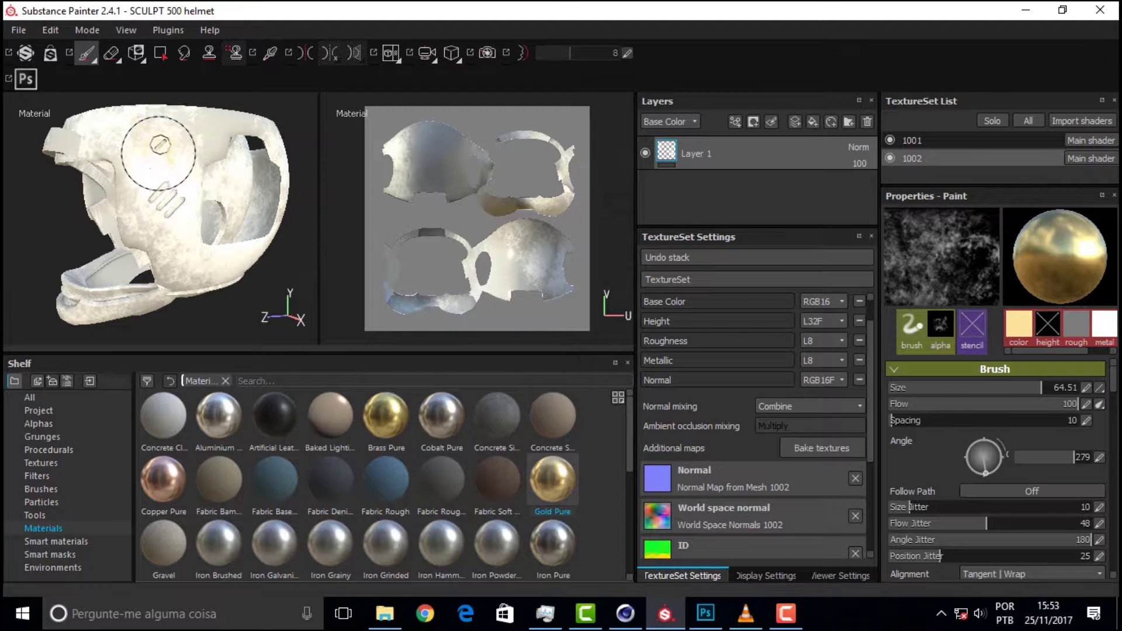
left_click(965, 139)
mouse_move(260, 143)
left_mouse_down()
mouse_move(163, 239)
mouse_move(245, 263)
mouse_move(188, 193)
mouse_move(263, 143)
mouse_move(193, 233)
mouse_move(117, 146)
left_mouse_up()
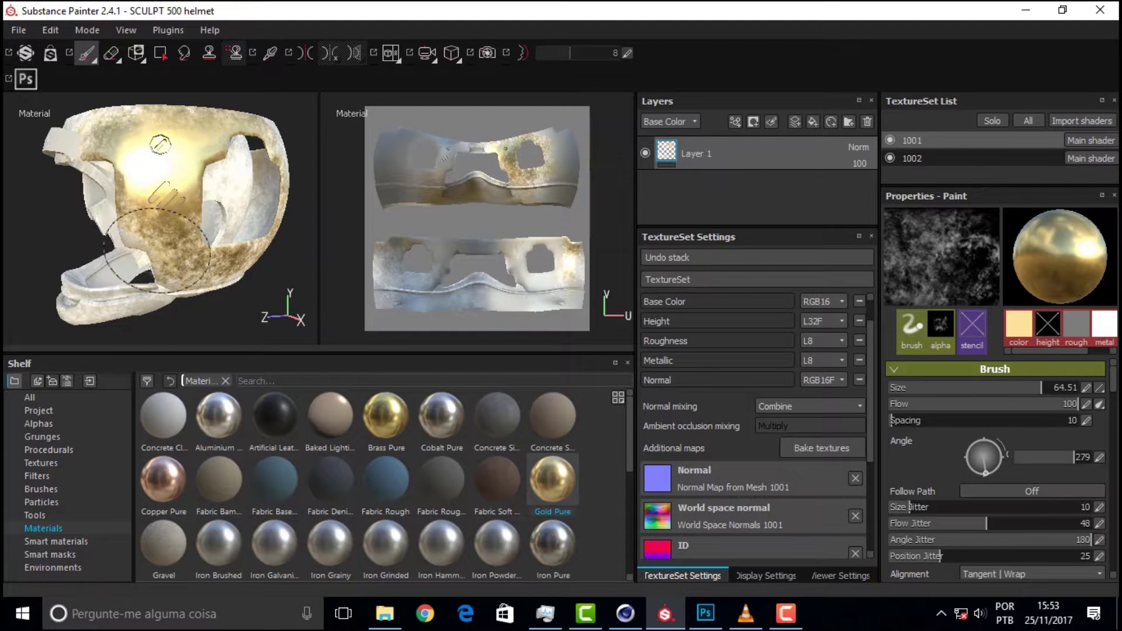
Step: Add a Fabric Denim fill layer beneath Layer 1 and reselect Layer 1
mouse_move(628, 449)
left_mouse_down()
mouse_move(633, 549)
mouse_move(637, 460)
left_mouse_up()
mouse_move(328, 451)
left_mouse_down()
mouse_move(570, 298)
mouse_move(295, 243)
mouse_move(728, 153)
left_mouse_up()
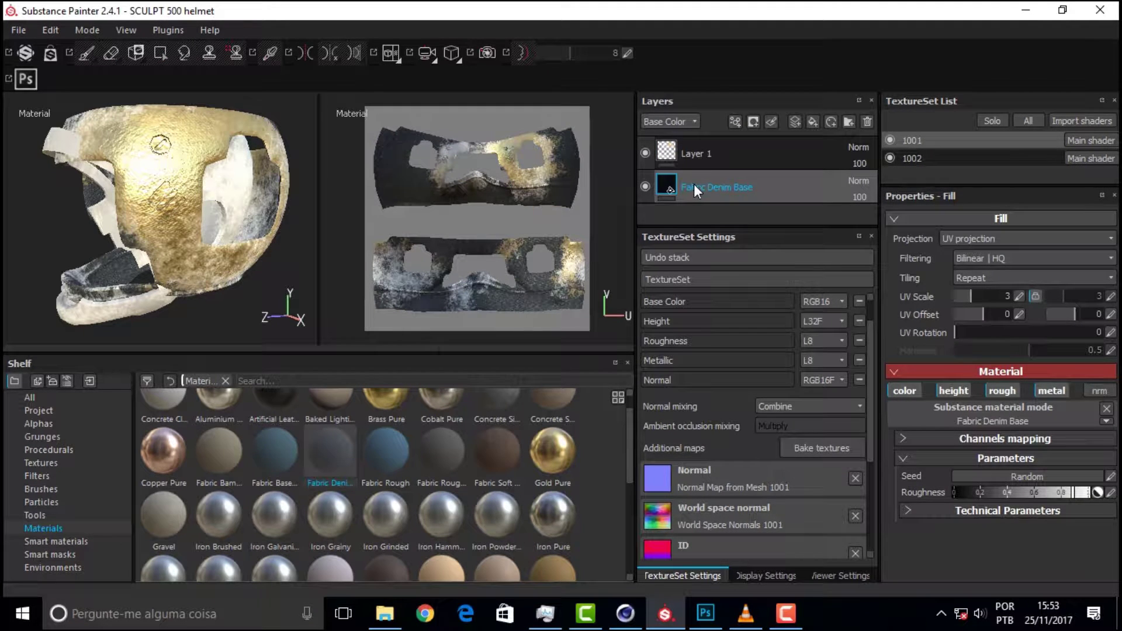
left_click(695, 154)
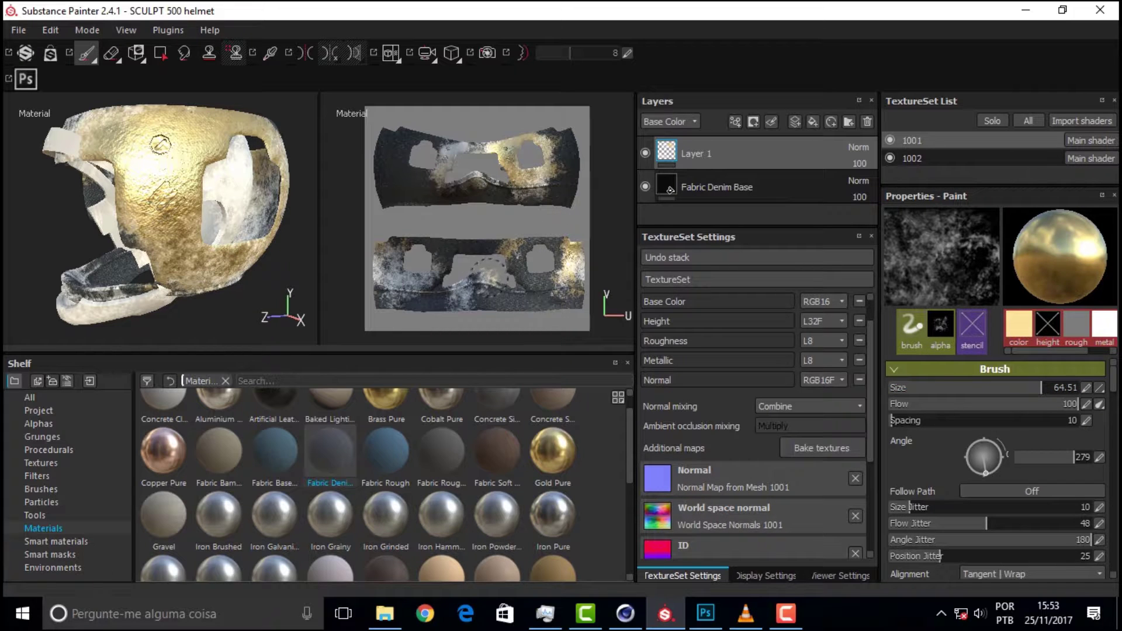
Step: Zoom the 2D view and orbit the helmet from its gold front to the white side
scroll(487, 265, "up", 1)
scroll(497, 257, "up", 2)
scroll(514, 246, "up", 2)
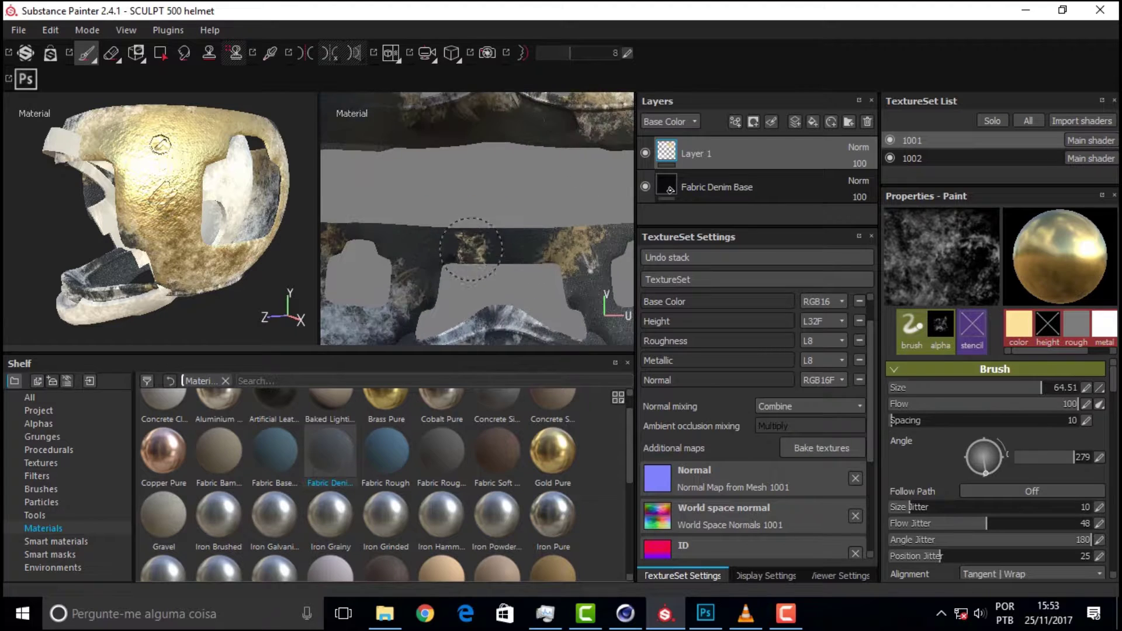
scroll(531, 236, "up", 1)
scroll(530, 236, "up", 1)
scroll(514, 238, "down", 1)
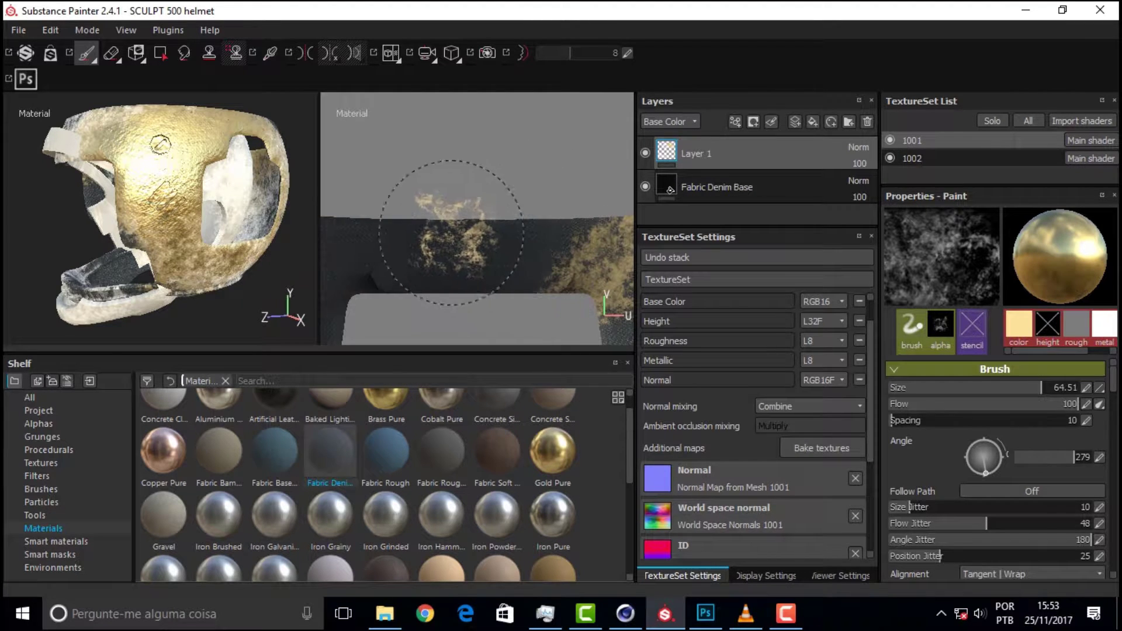
mouse_move(231, 307)
left_mouse_down("alt")
mouse_move(353, 315)
mouse_move(354, 303)
mouse_move(423, 302)
mouse_move(380, 333)
mouse_move(197, 331)
mouse_move(342, 324)
left_mouse_up("alt")
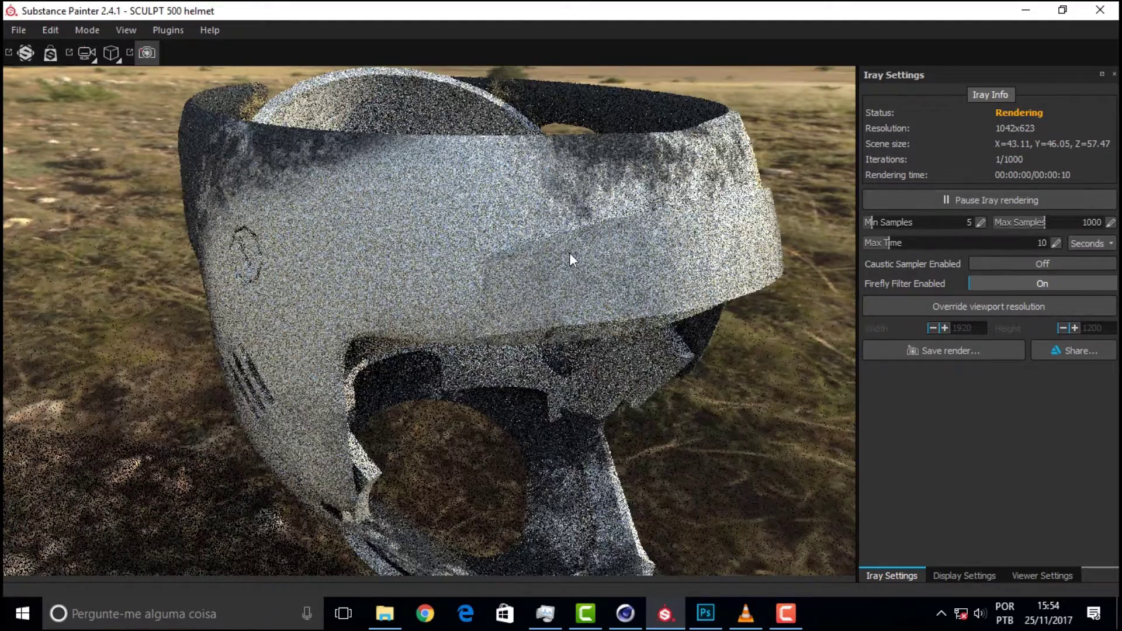
Step: Orbit and zoom the Iray camera around the helmet on the grassy hillside
left_click_drag(569, 252, 555, 241, "alt")
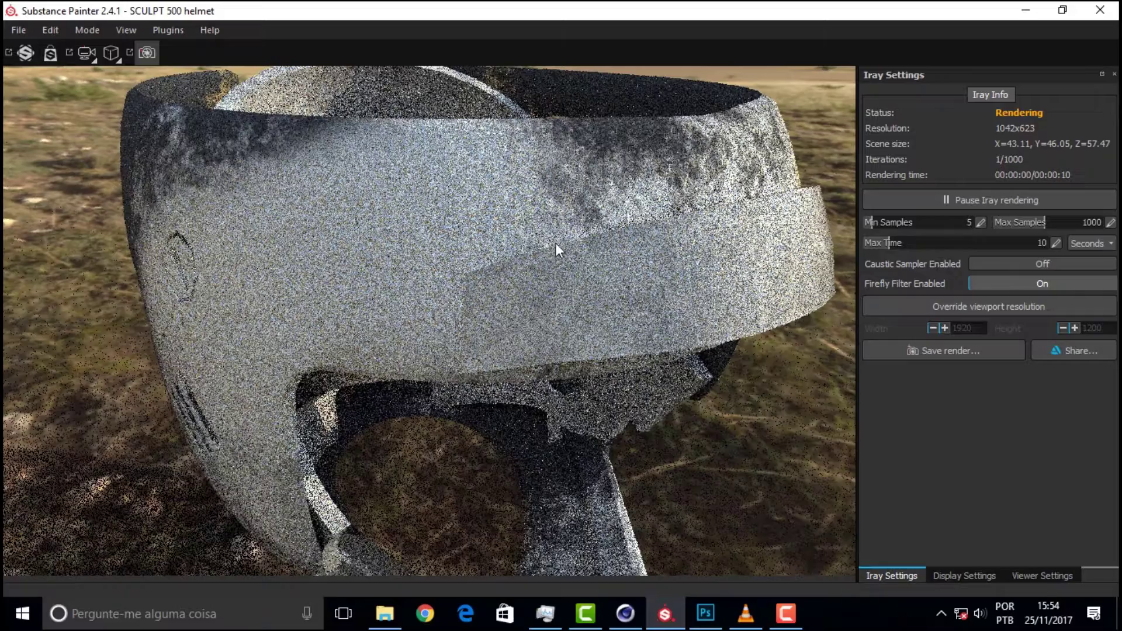
mouse_move(555, 243)
right_mouse_down("alt")
mouse_move(426, 404)
mouse_move(454, 440)
right_mouse_up("alt")
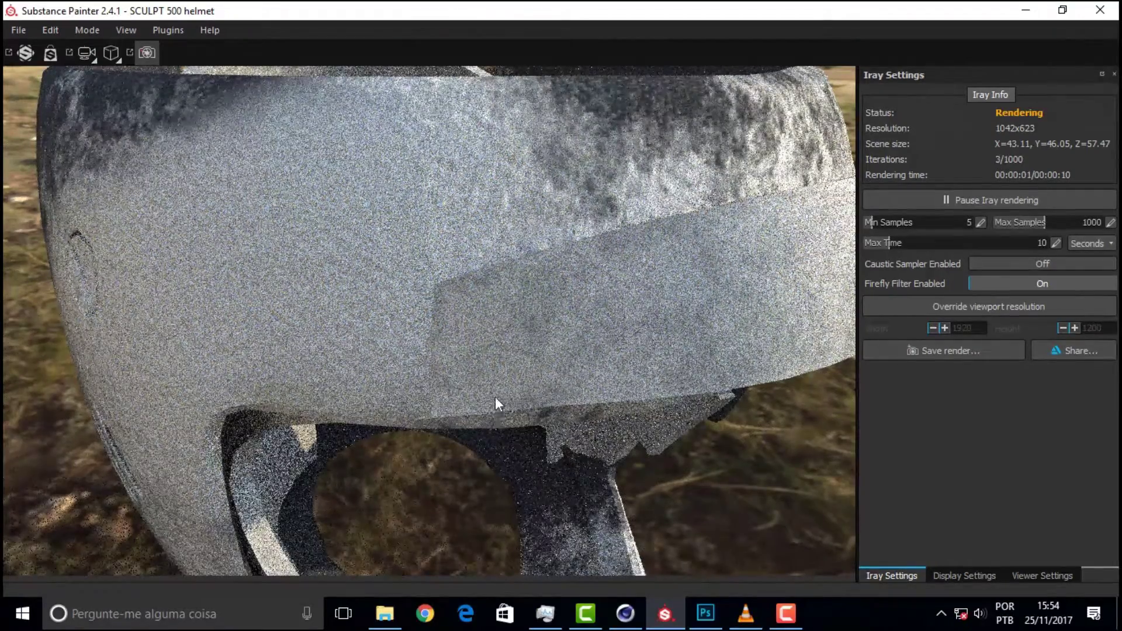
right_click_drag(495, 403, 535, 331, "alt")
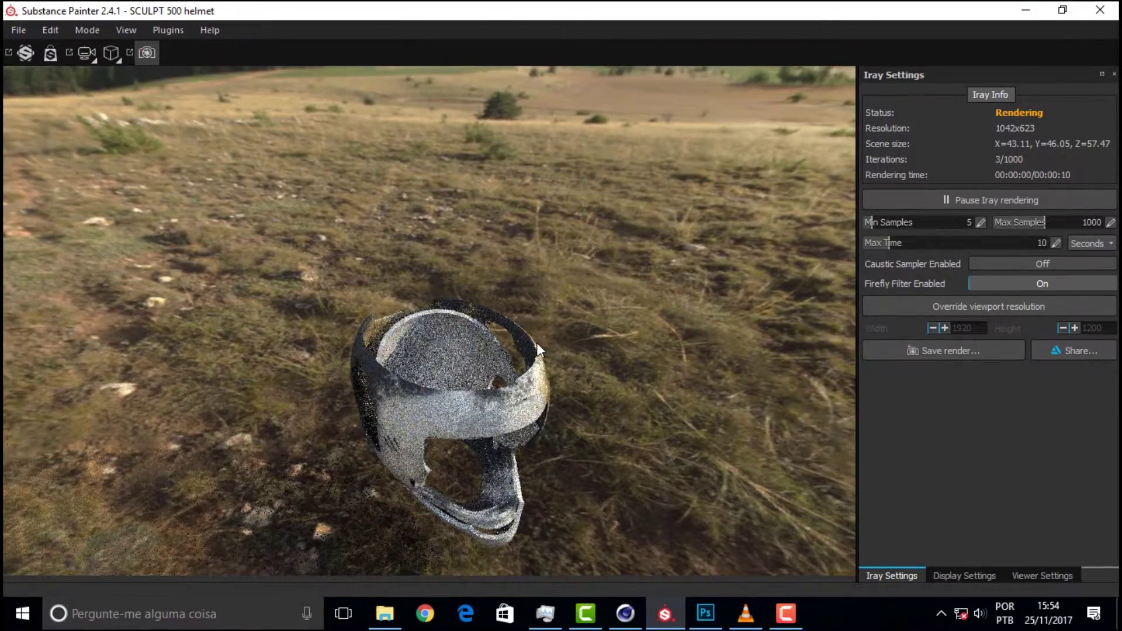
scroll(536, 343, "up", 3)
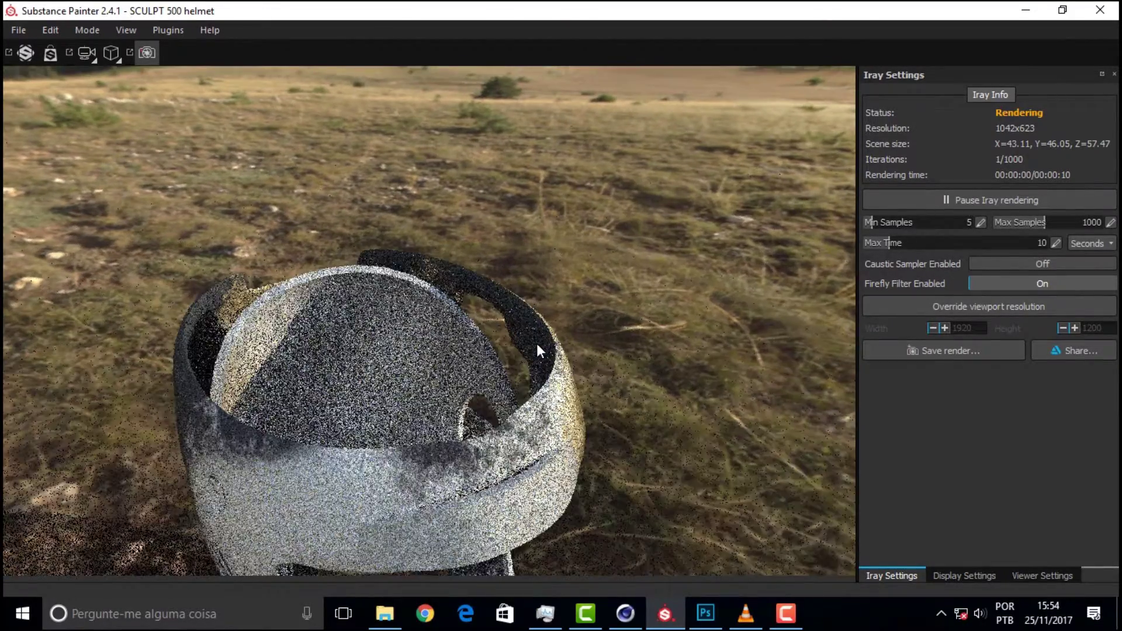
scroll(528, 345, "up", 2)
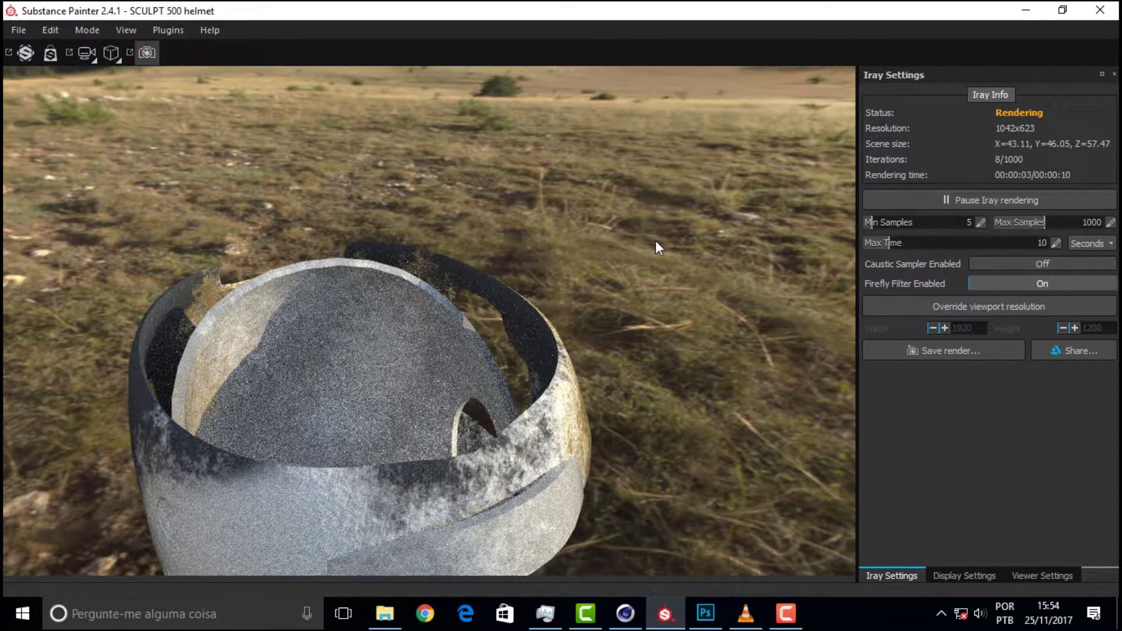
mouse_move(635, 300)
left_mouse_down("alt")
mouse_move(650, 225)
mouse_move(652, 290)
left_mouse_up("alt")
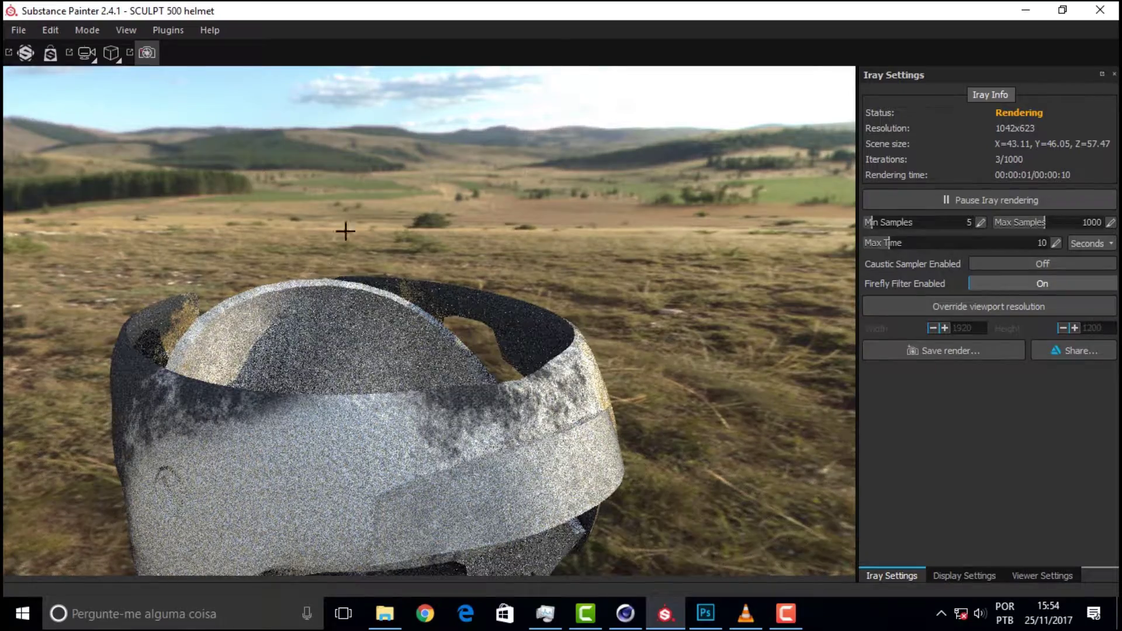
mouse_move(520, 200)
left_mouse_down("alt")
mouse_move(571, 116)
mouse_move(593, 5)
mouse_move(566, 37)
left_mouse_up("alt")
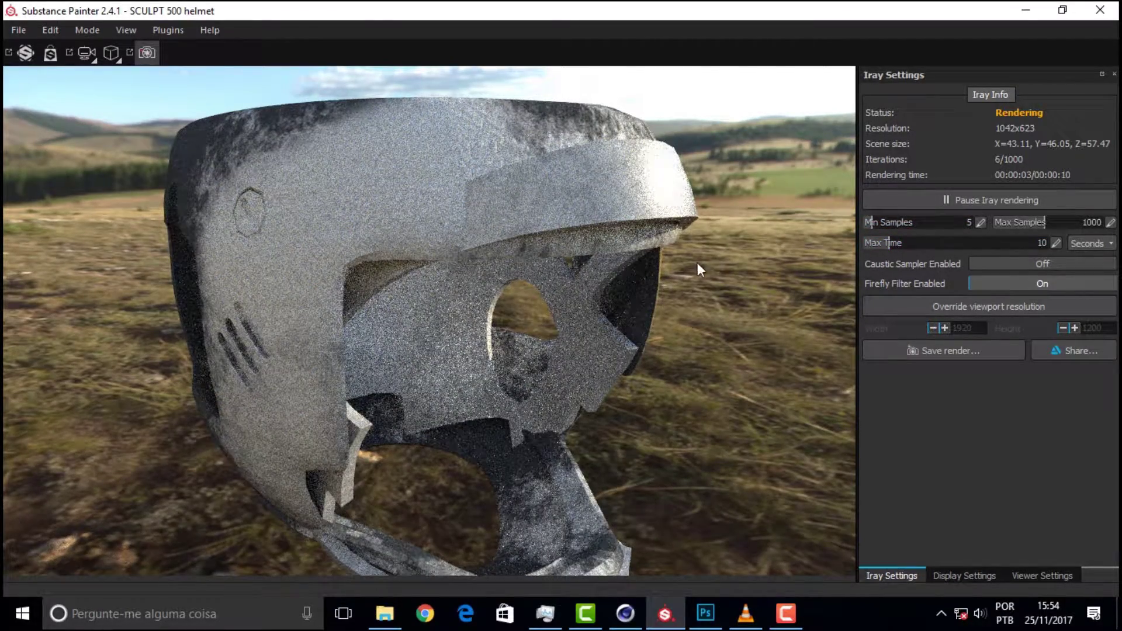
mouse_move(696, 262)
left_mouse_down("alt")
mouse_move(473, 286)
mouse_move(590, 340)
left_mouse_up("alt")
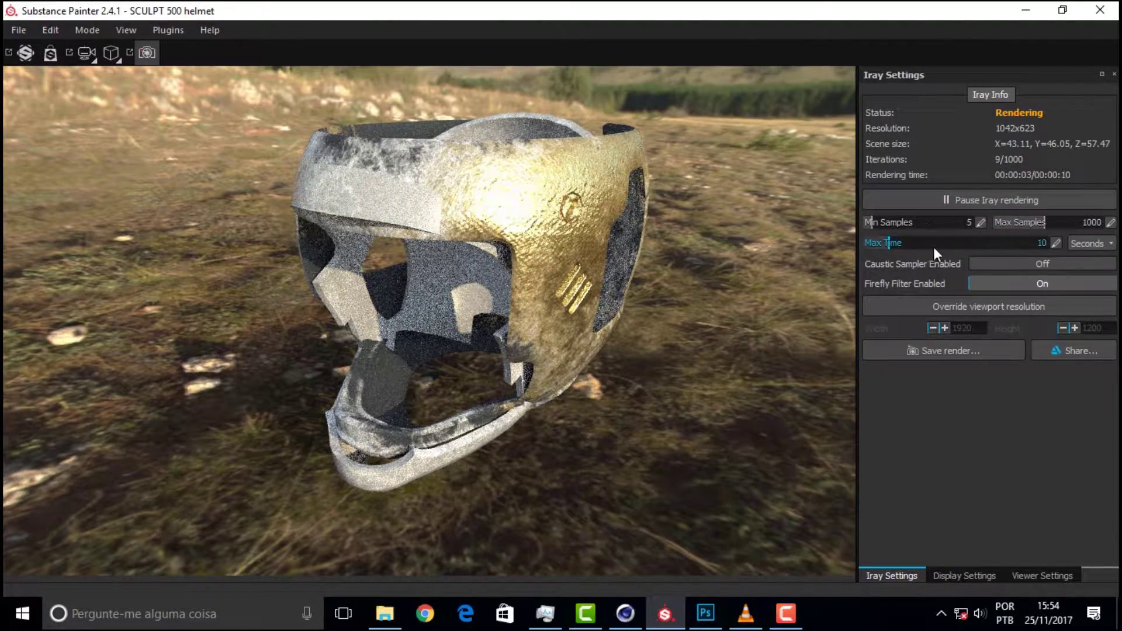
Step: Raise Iray Min Samples to 67, then leave the render preview with F9
left_click_drag(874, 223, 877, 226)
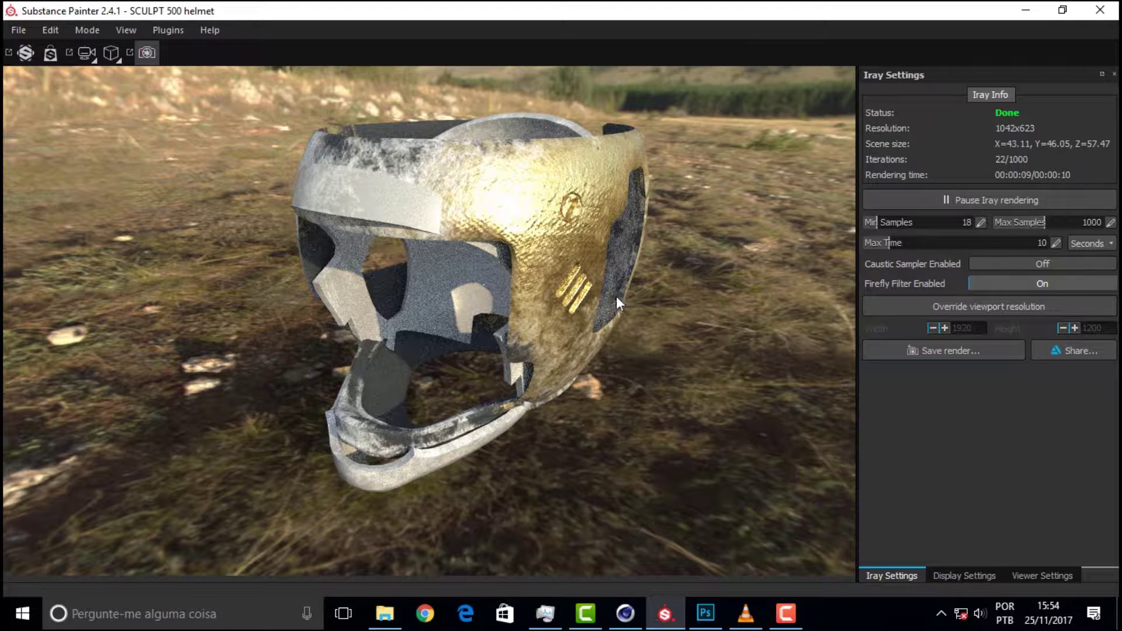
left_click_drag(878, 222, 883, 221)
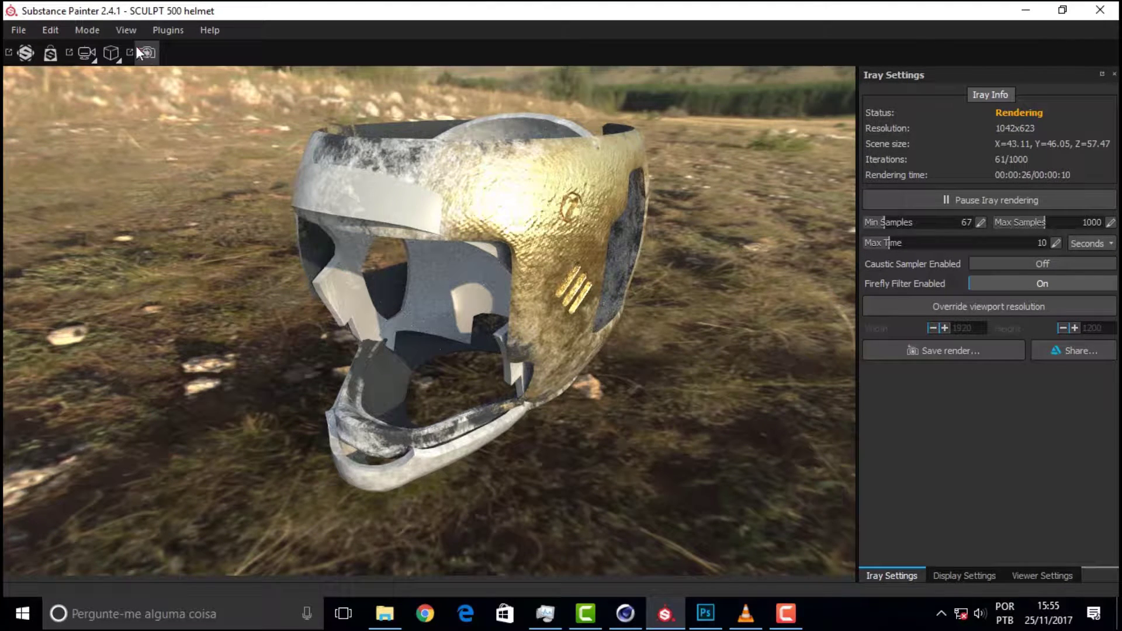
key("F9")
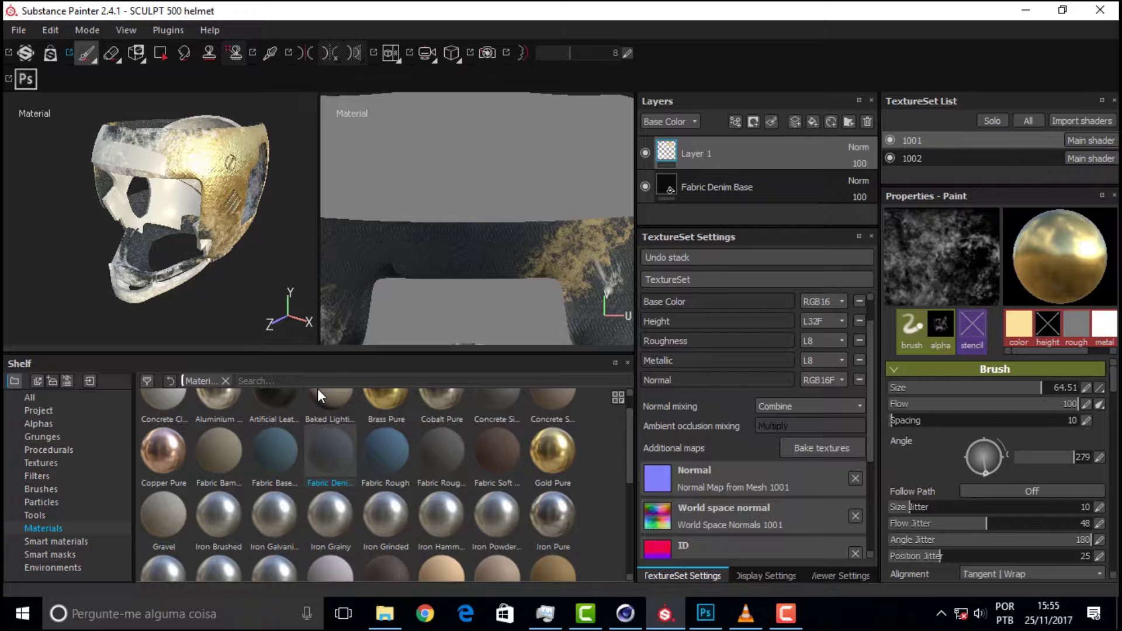
Step: Paint gold on the UV layout and over the helmet's lower-right area
left_click(461, 216)
scroll(462, 216, "down", 1)
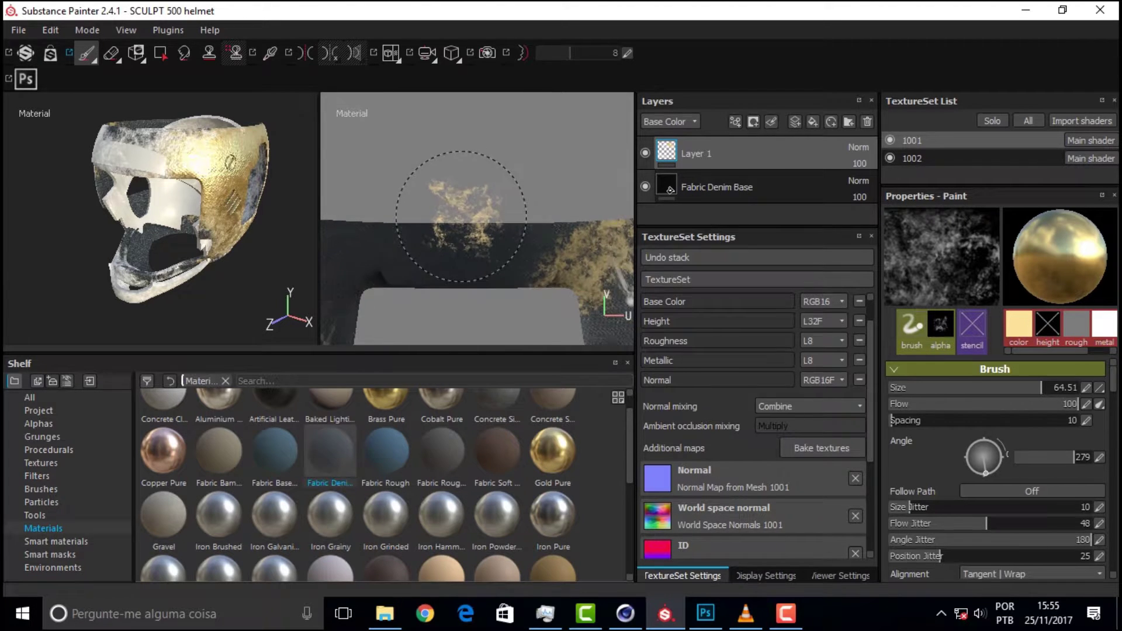
scroll(461, 216, "down", 3)
scroll(461, 216, "down", 2)
scroll(461, 216, "down", 1)
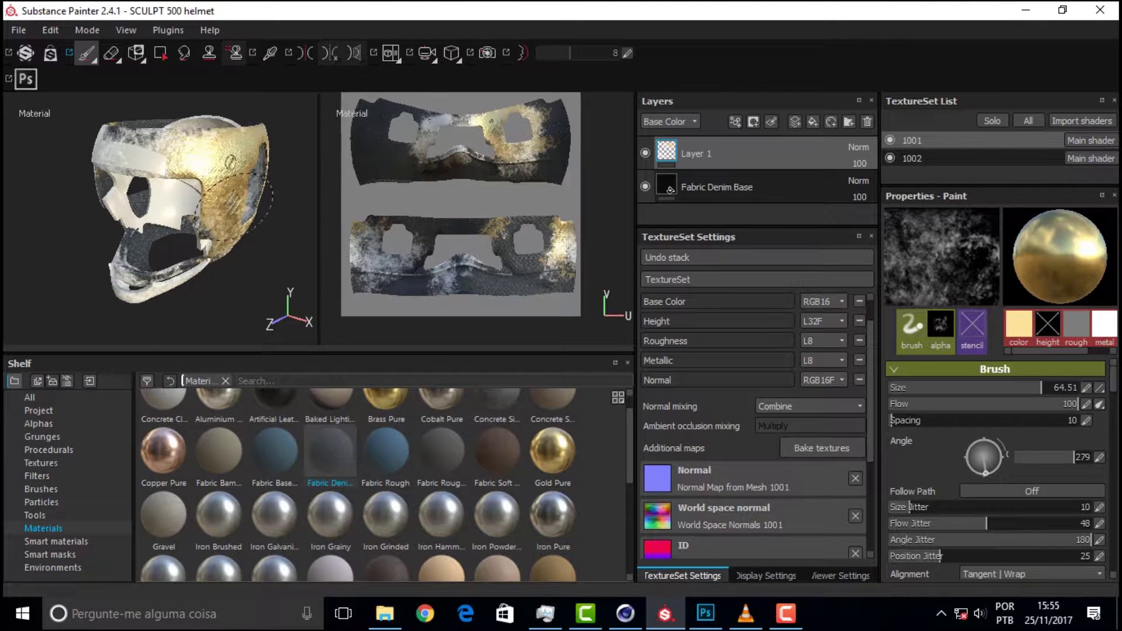
left_click_drag(260, 193, 234, 239)
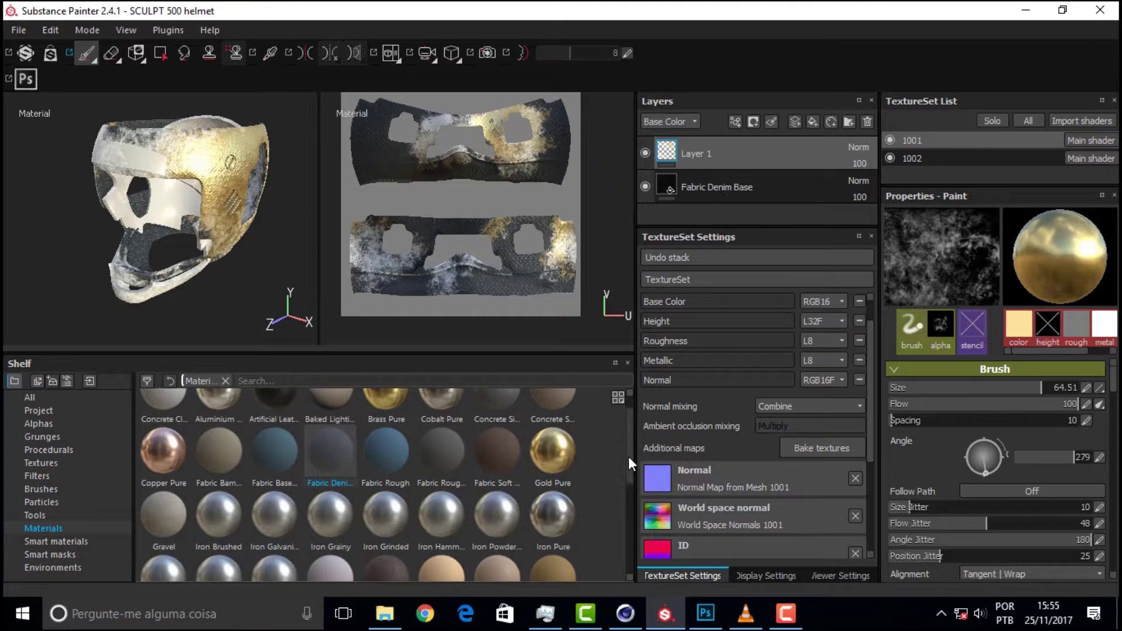
left_click_drag(629, 447, 630, 543)
Step: Add the Aluminium Brushed Worn smart material as a layer and hide Layer 1
left_click(68, 541)
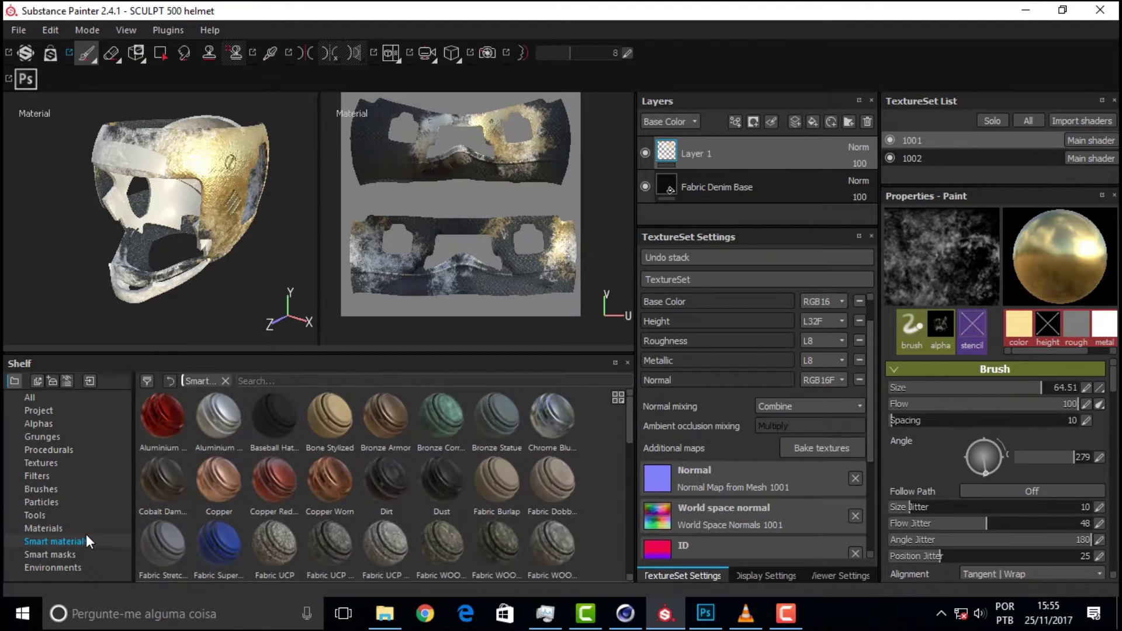
left_click_drag(209, 420, 681, 201)
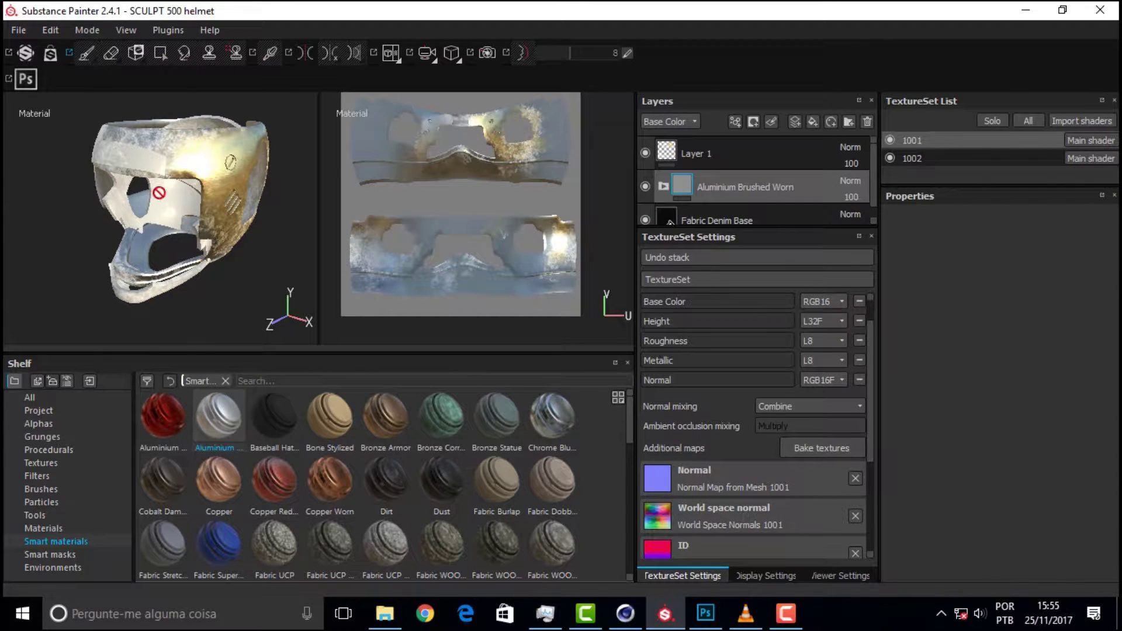
left_click(645, 153)
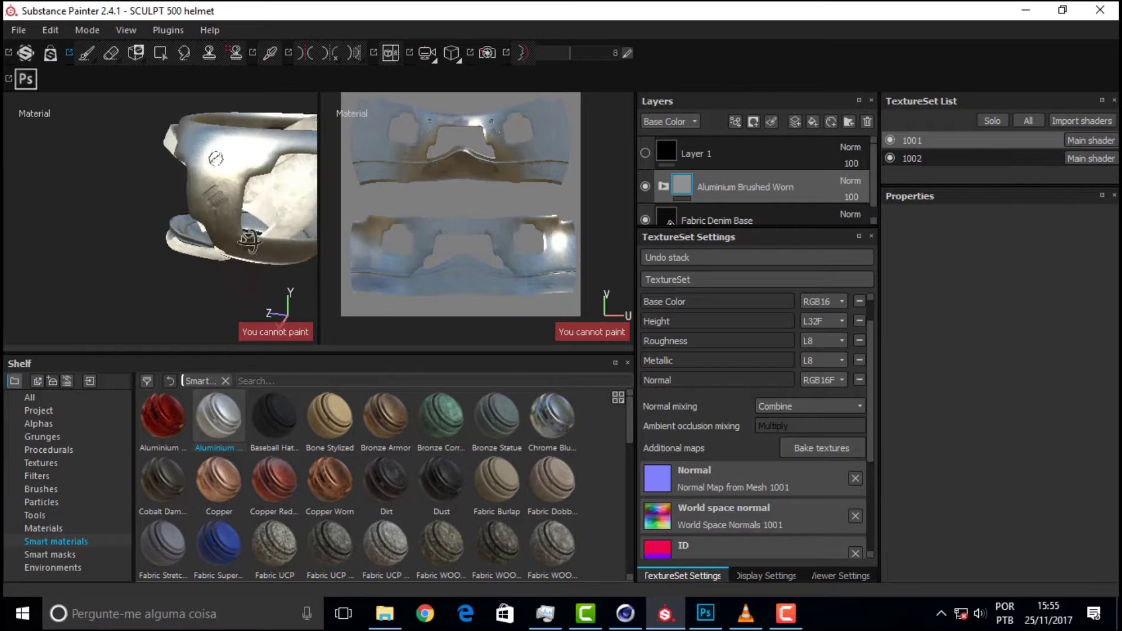
left_click_drag(285, 243, 272, 187, "alt")
Step: Expand the Aluminium Brushed Worn group and hide its Scratches and Finish Brushed Linear layers
left_click(663, 186)
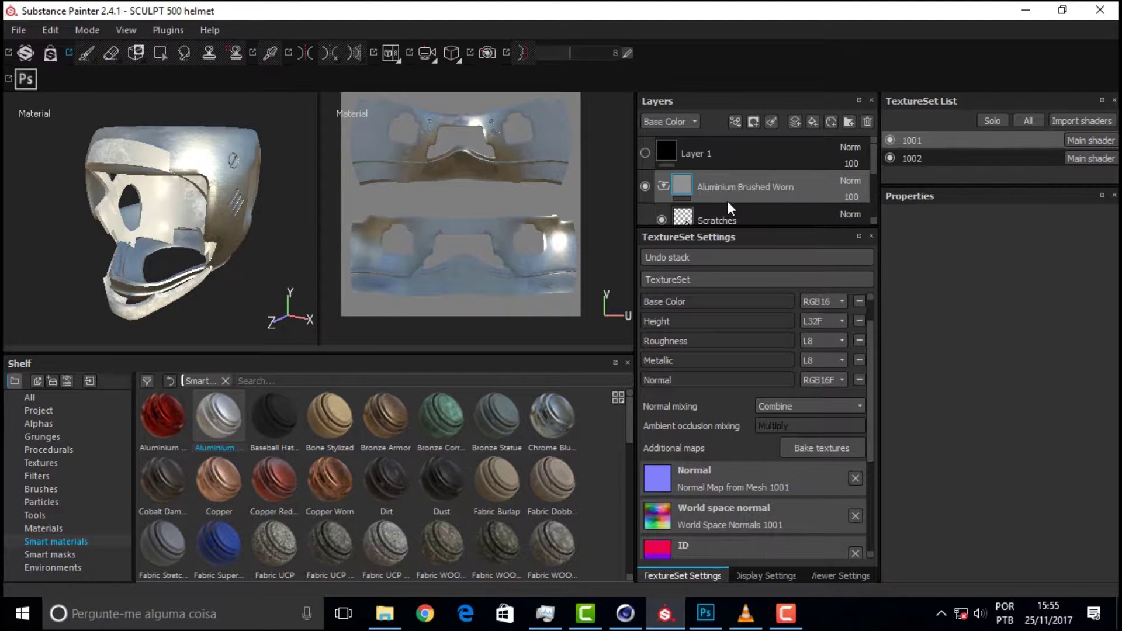
scroll(727, 201, "down", 2)
scroll(726, 202, "down", 1)
scroll(739, 176, "down", 1)
scroll(740, 176, "up", 2)
scroll(739, 177, "down", 1)
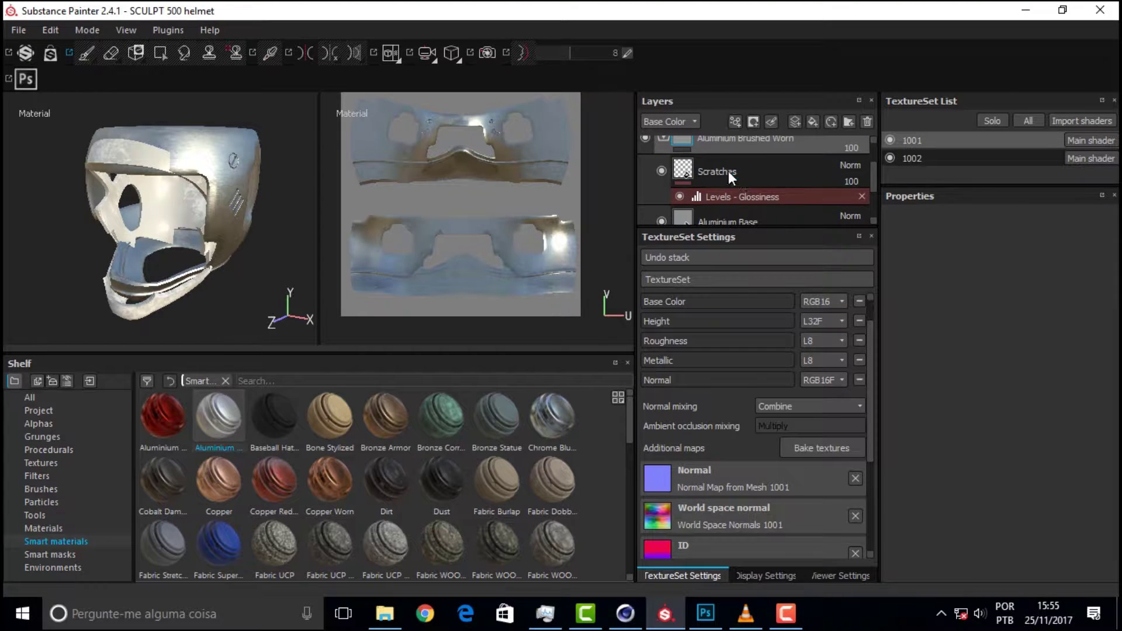
left_click(662, 171)
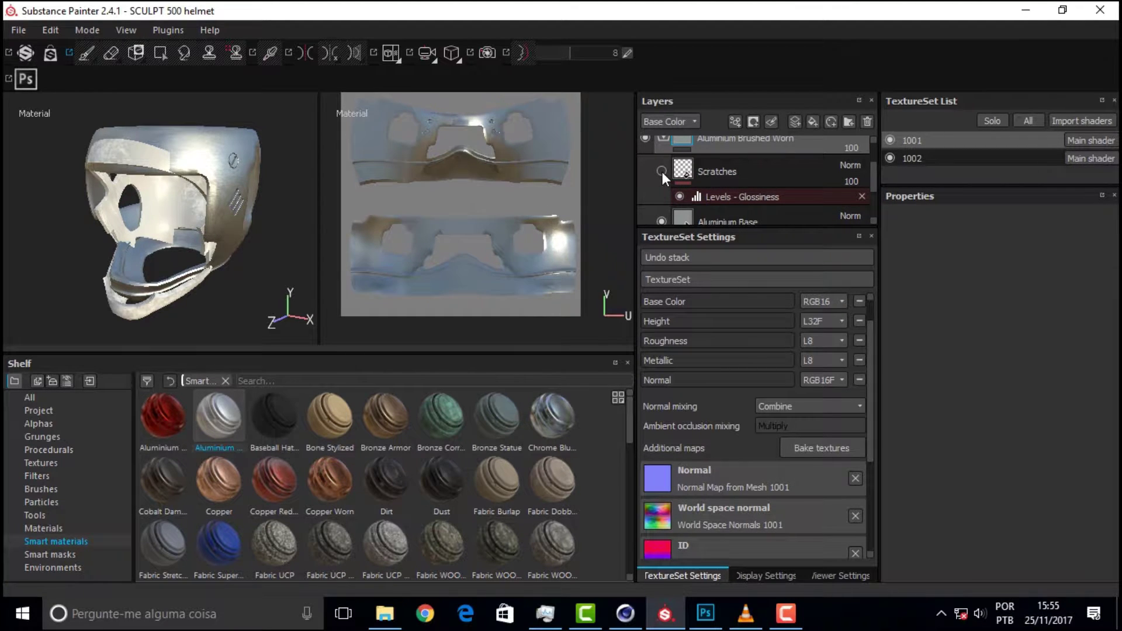
scroll(712, 186, "down", 2)
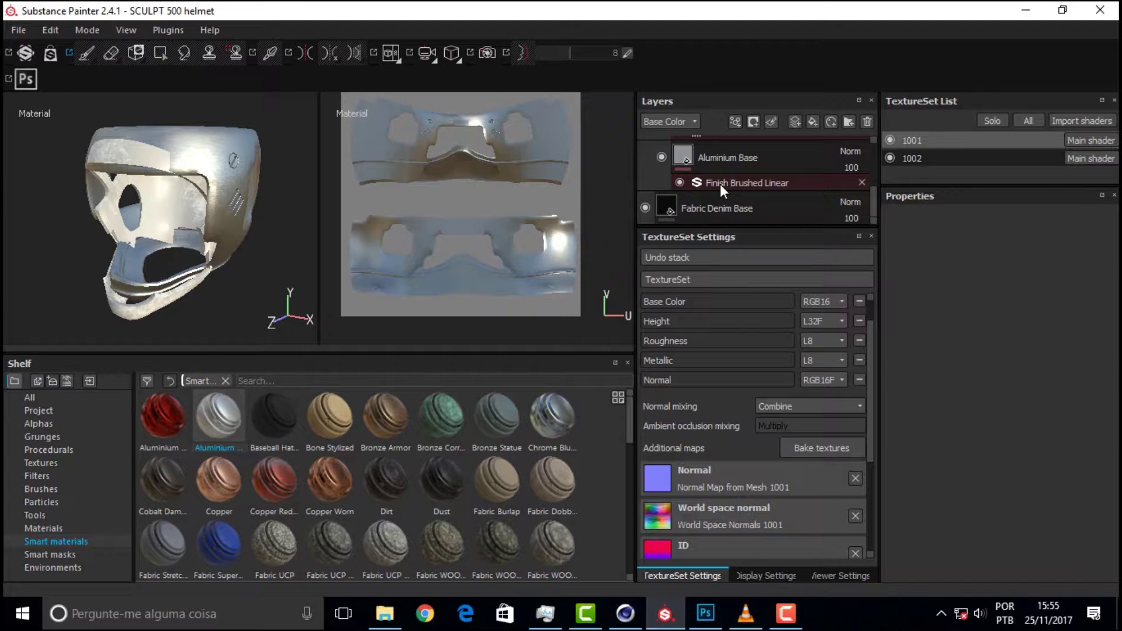
left_click(680, 183)
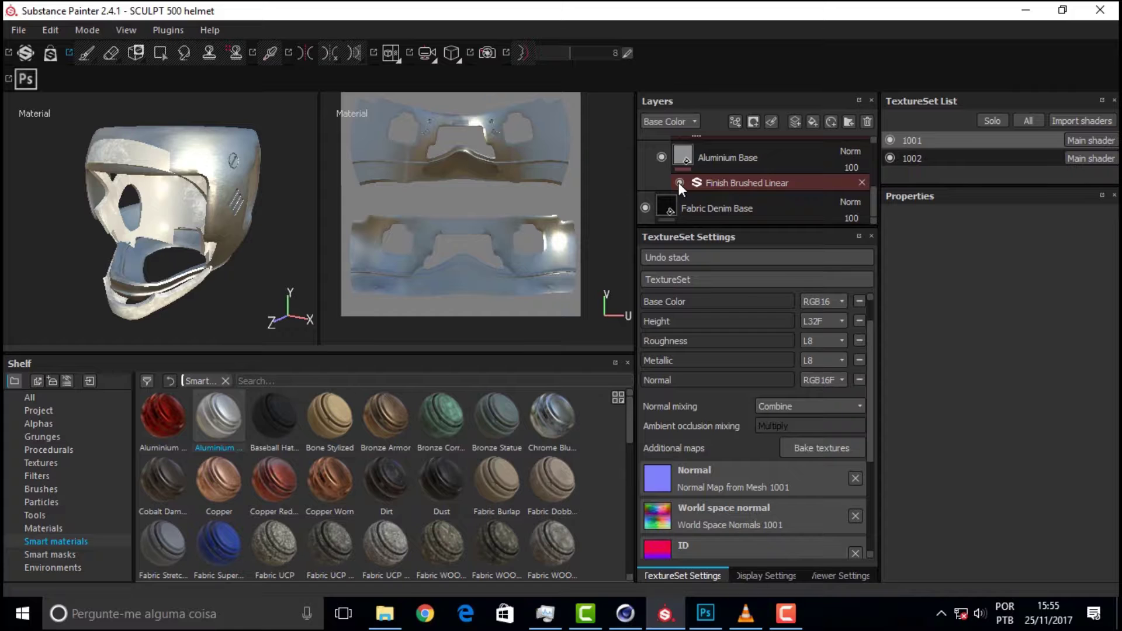
Step: Orbit and zoom to inspect the helmet from side and front three-quarter views
left_click_drag(678, 182, 310, 277)
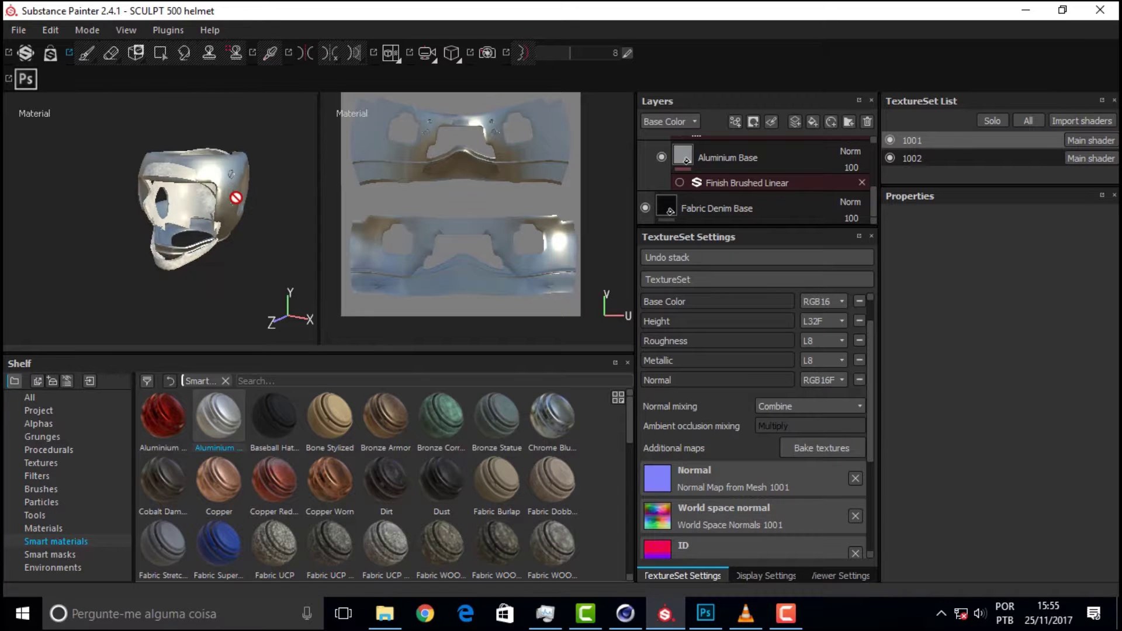
scroll(227, 184, "up", 3)
scroll(216, 167, "up", 3)
scroll(208, 157, "up", 3)
scroll(213, 166, "down", 3)
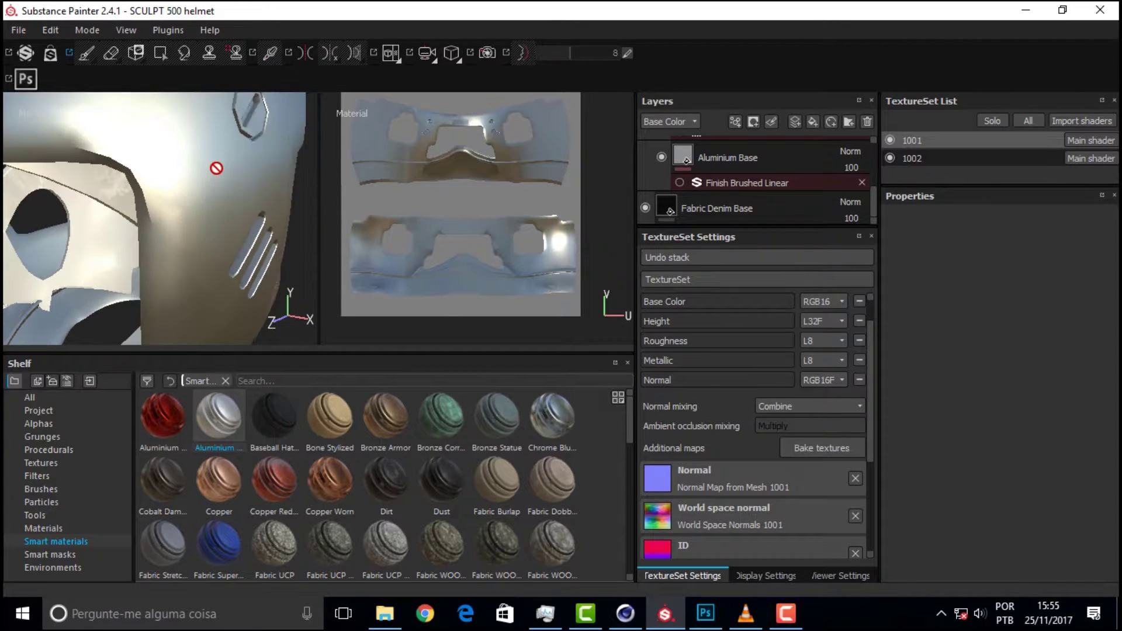
scroll(219, 169, "down", 3)
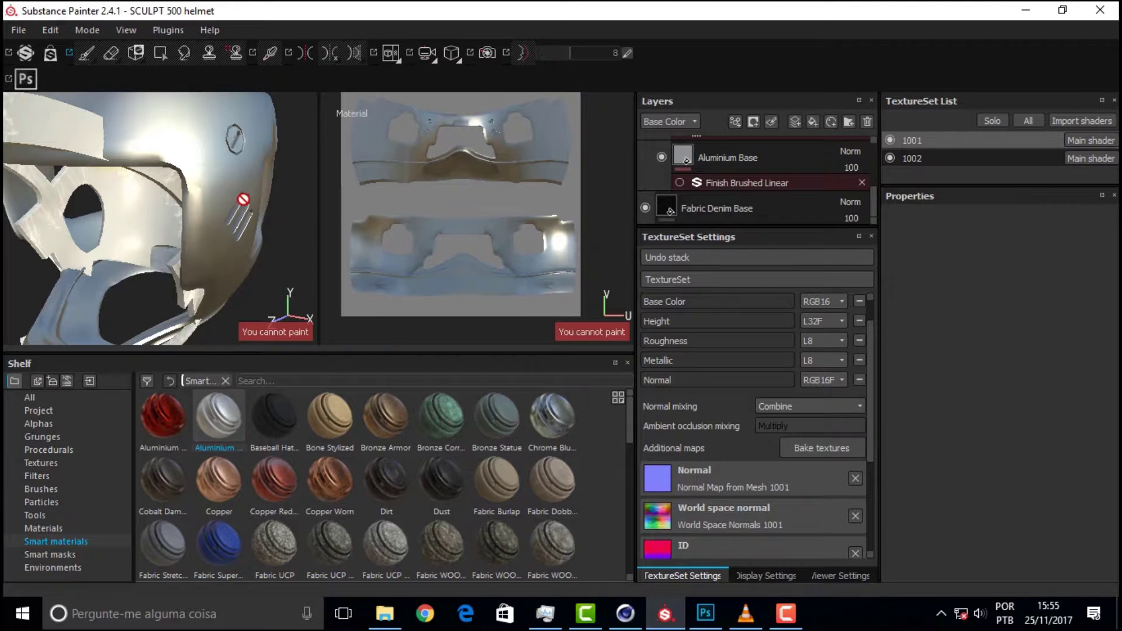
mouse_move(279, 193)
left_mouse_down("alt")
mouse_move(156, 181)
mouse_move(221, 183)
mouse_move(283, 165)
mouse_move(251, 175)
left_mouse_up("alt")
mouse_move(182, 238)
left_mouse_down("alt")
mouse_move(227, 221)
mouse_move(185, 173)
left_mouse_up("alt")
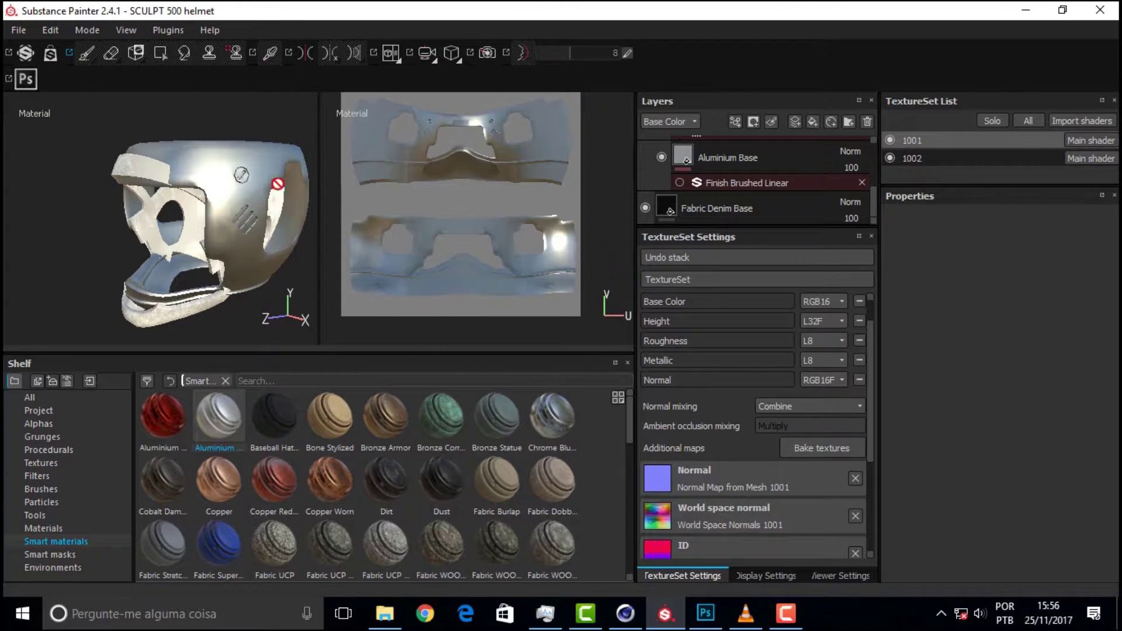
Step: Zoom in and out, try painting directly on the helmet, then orbit back to front
scroll(866, 182, "up", 2)
scroll(866, 183, "down", 2)
scroll(867, 182, "down", 1)
scroll(634, 517, "down", 3)
scroll(619, 467, "down", 3)
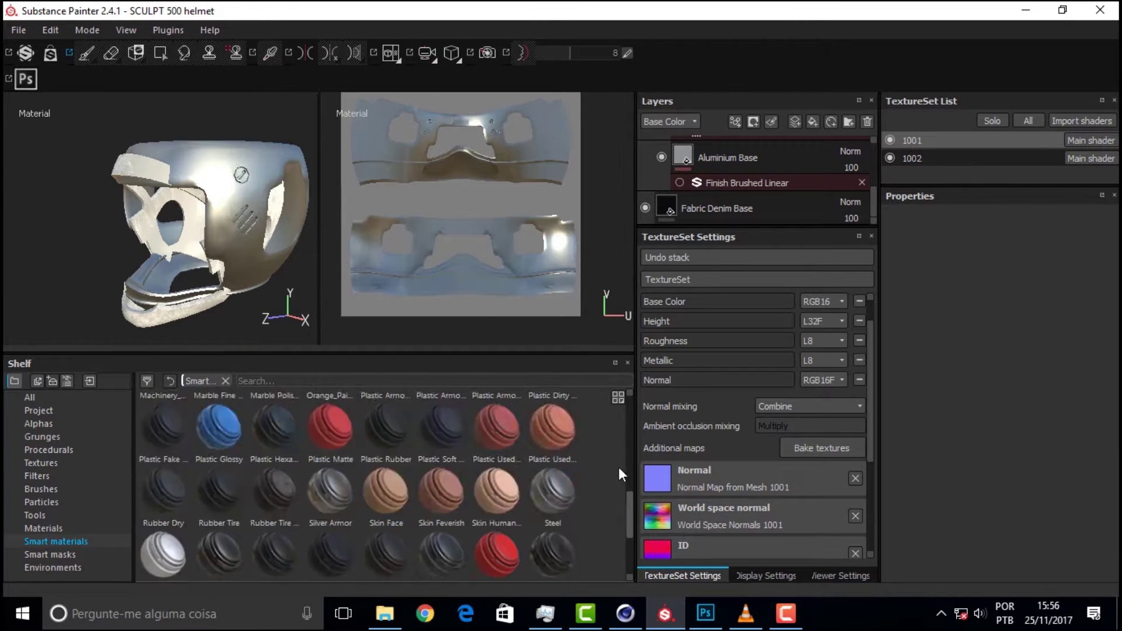
scroll(618, 467, "up", 6)
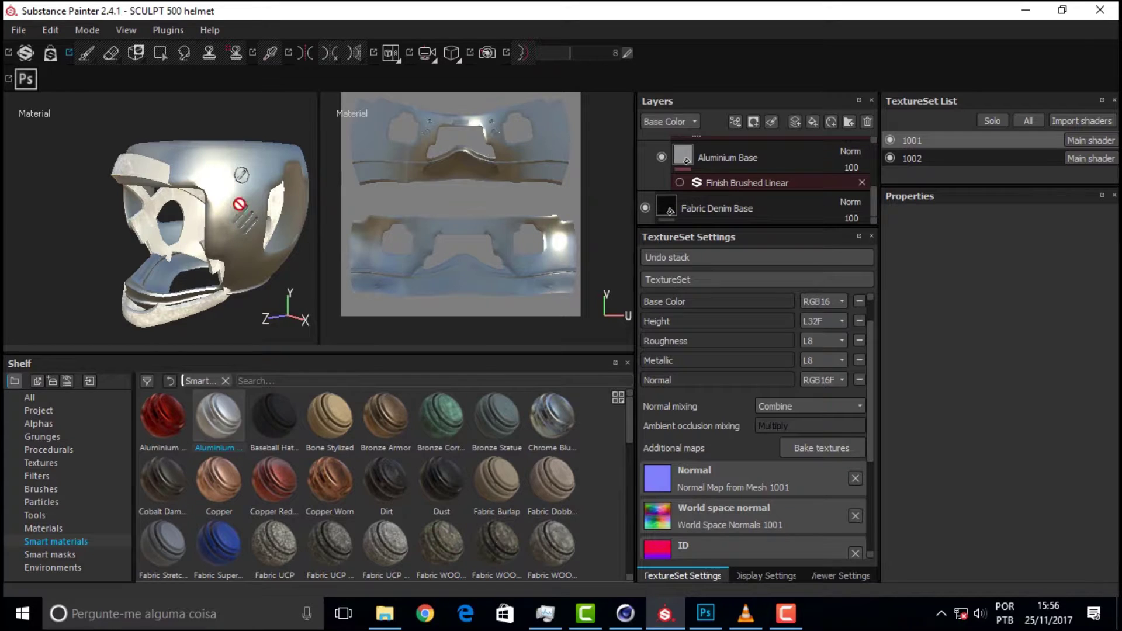
left_click(225, 226)
mouse_move(5, 203)
left_mouse_down("alt")
mouse_move(54, 206)
mouse_move(133, 270)
left_mouse_up("alt")
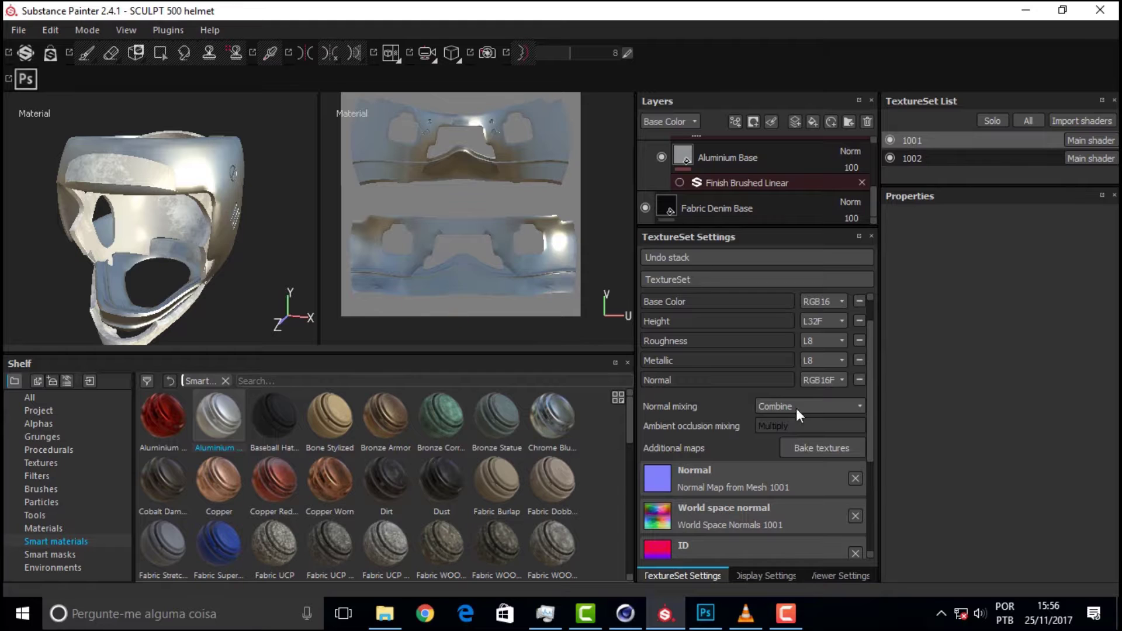
Step: Rewind the tutorial in VLC, glance at the Cinema 4D scene, and return to Substance Painter
left_click(745, 613)
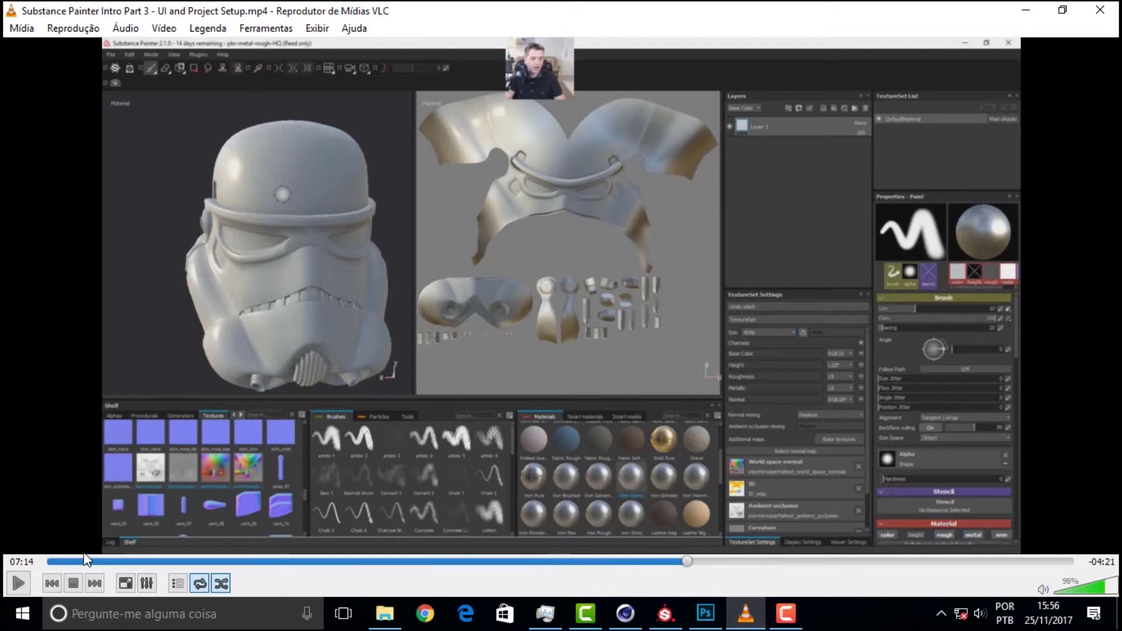
left_click(67, 561)
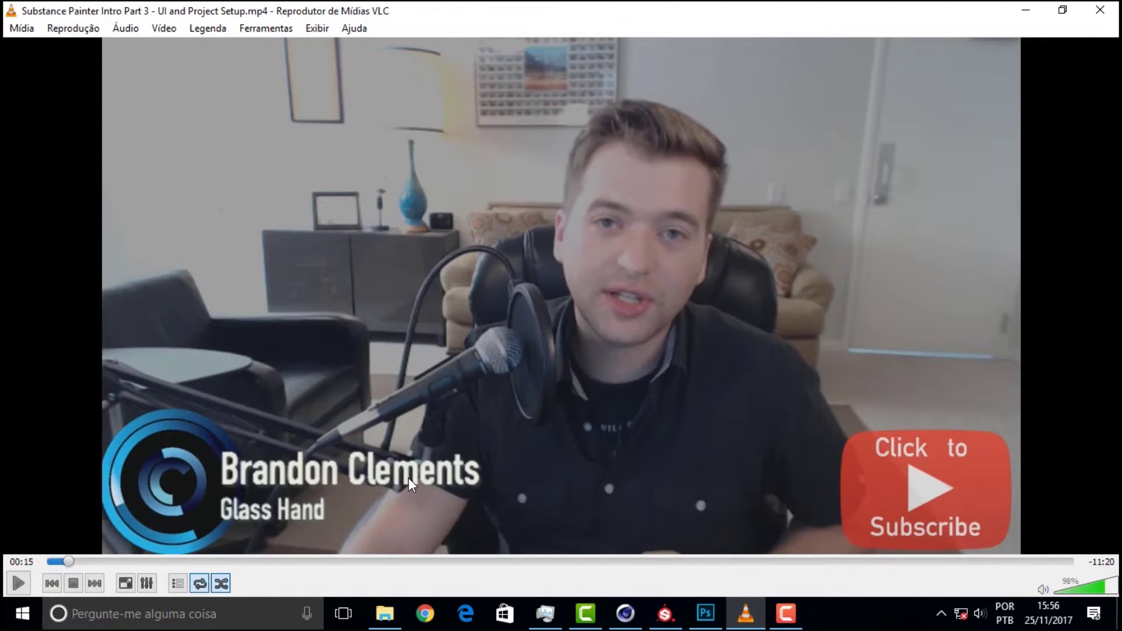
left_click(625, 613)
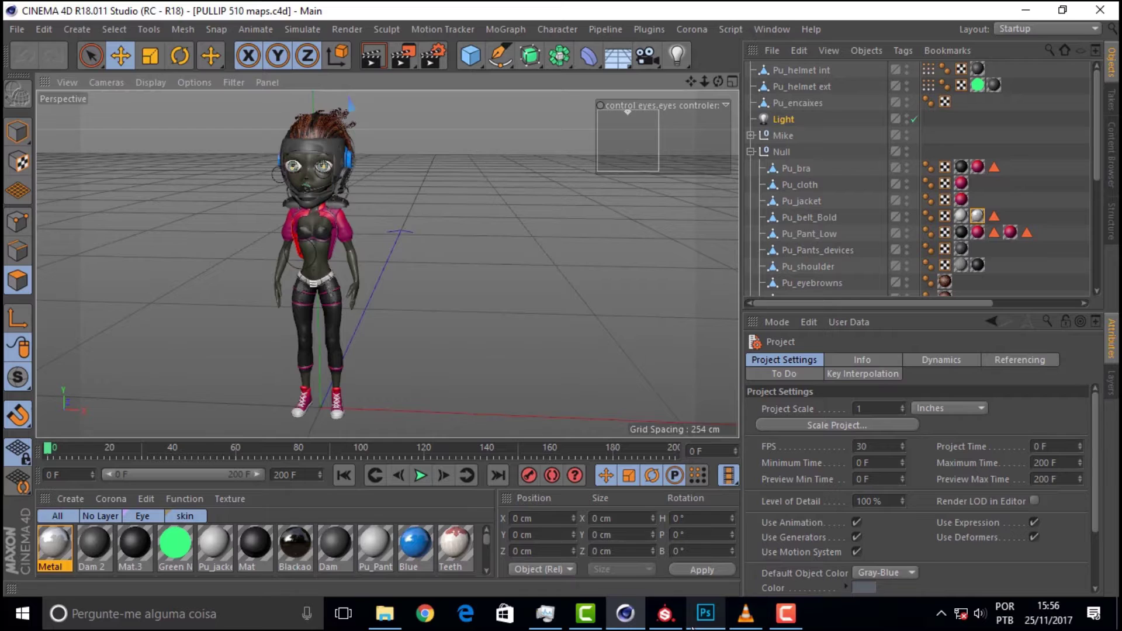
left_click(667, 619)
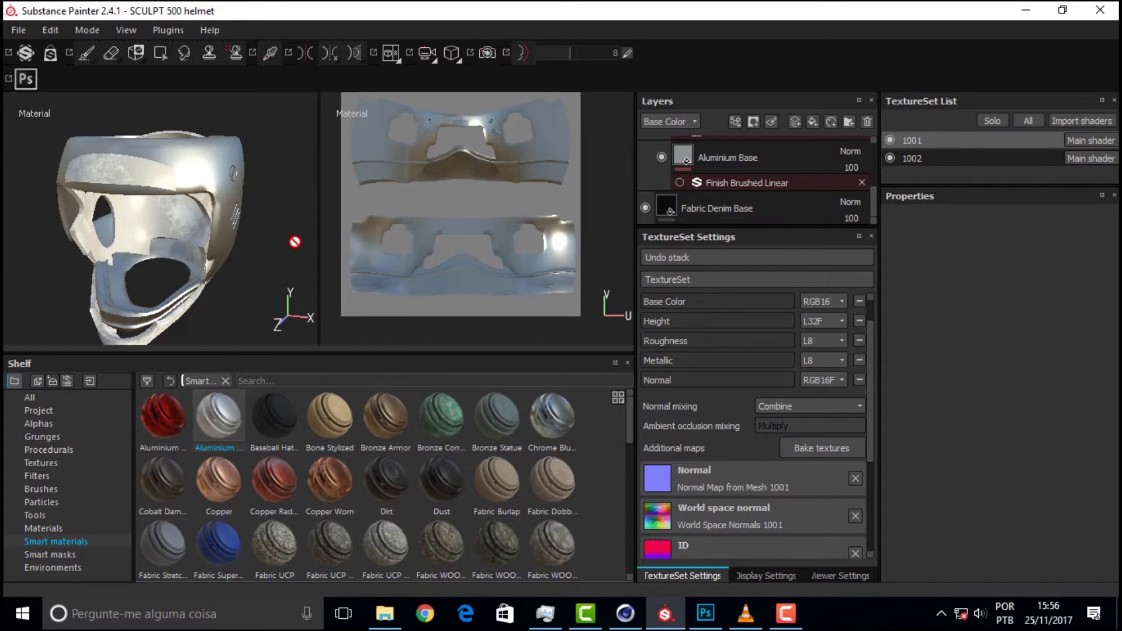